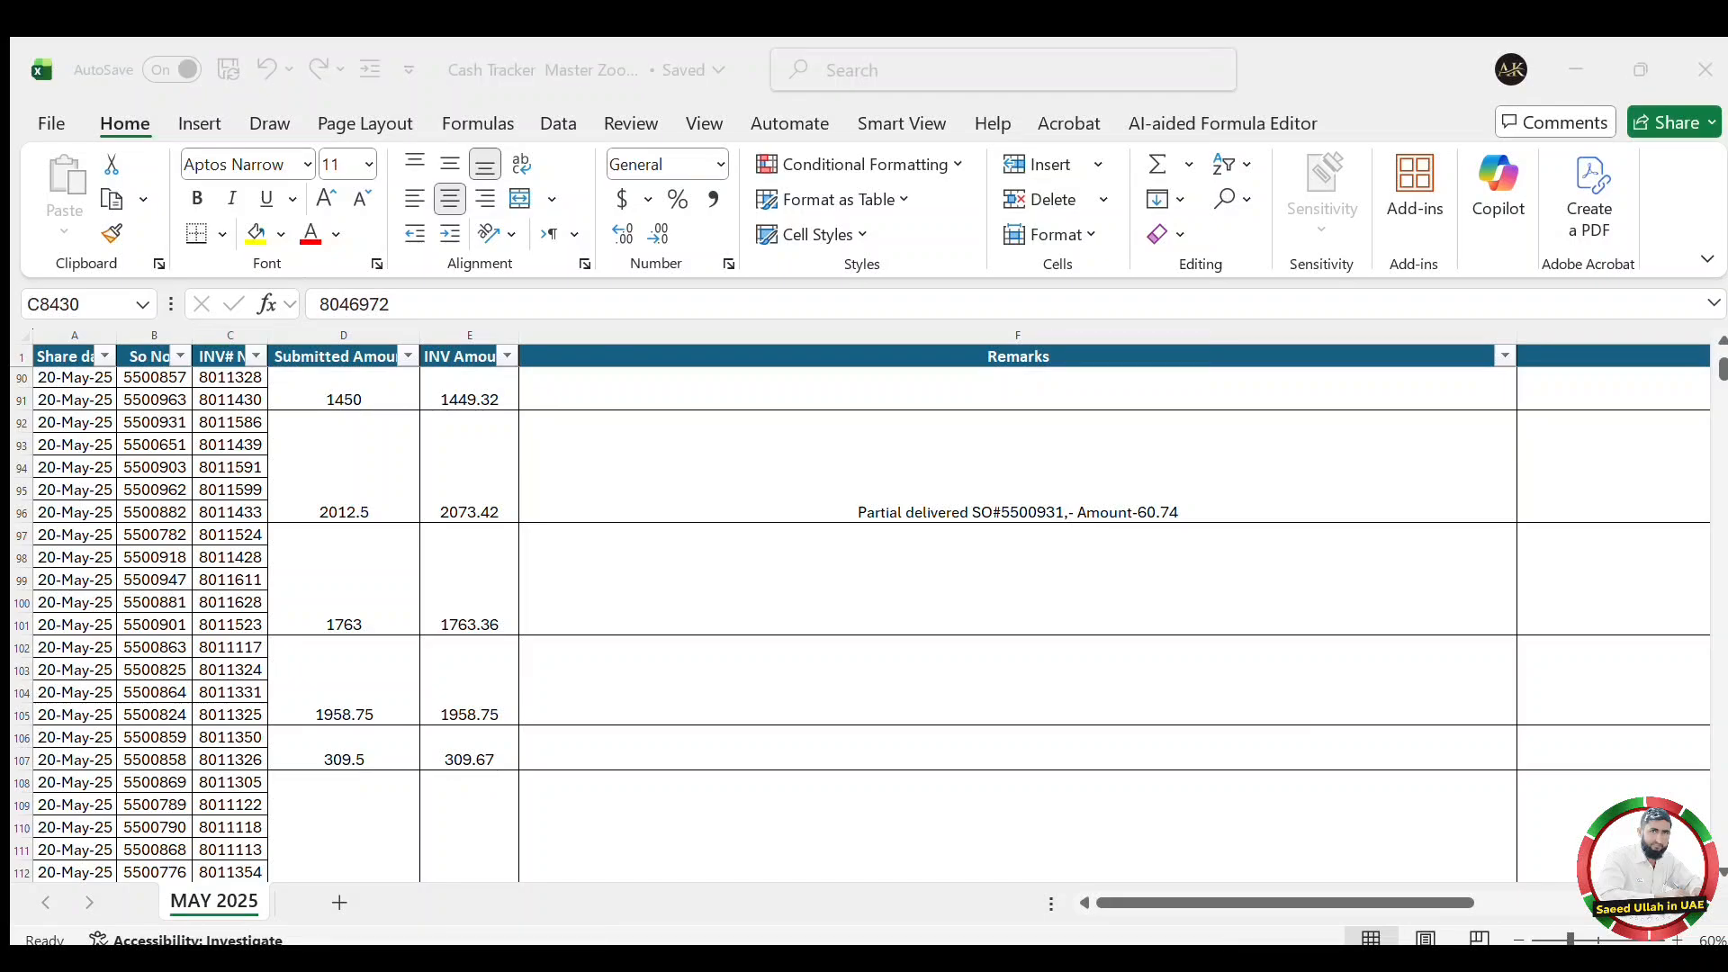
- Review the Zooz CR copy workbook and the MAY 2025 sheet of the Cash Tracker Master workbook
left_click(698, 878)
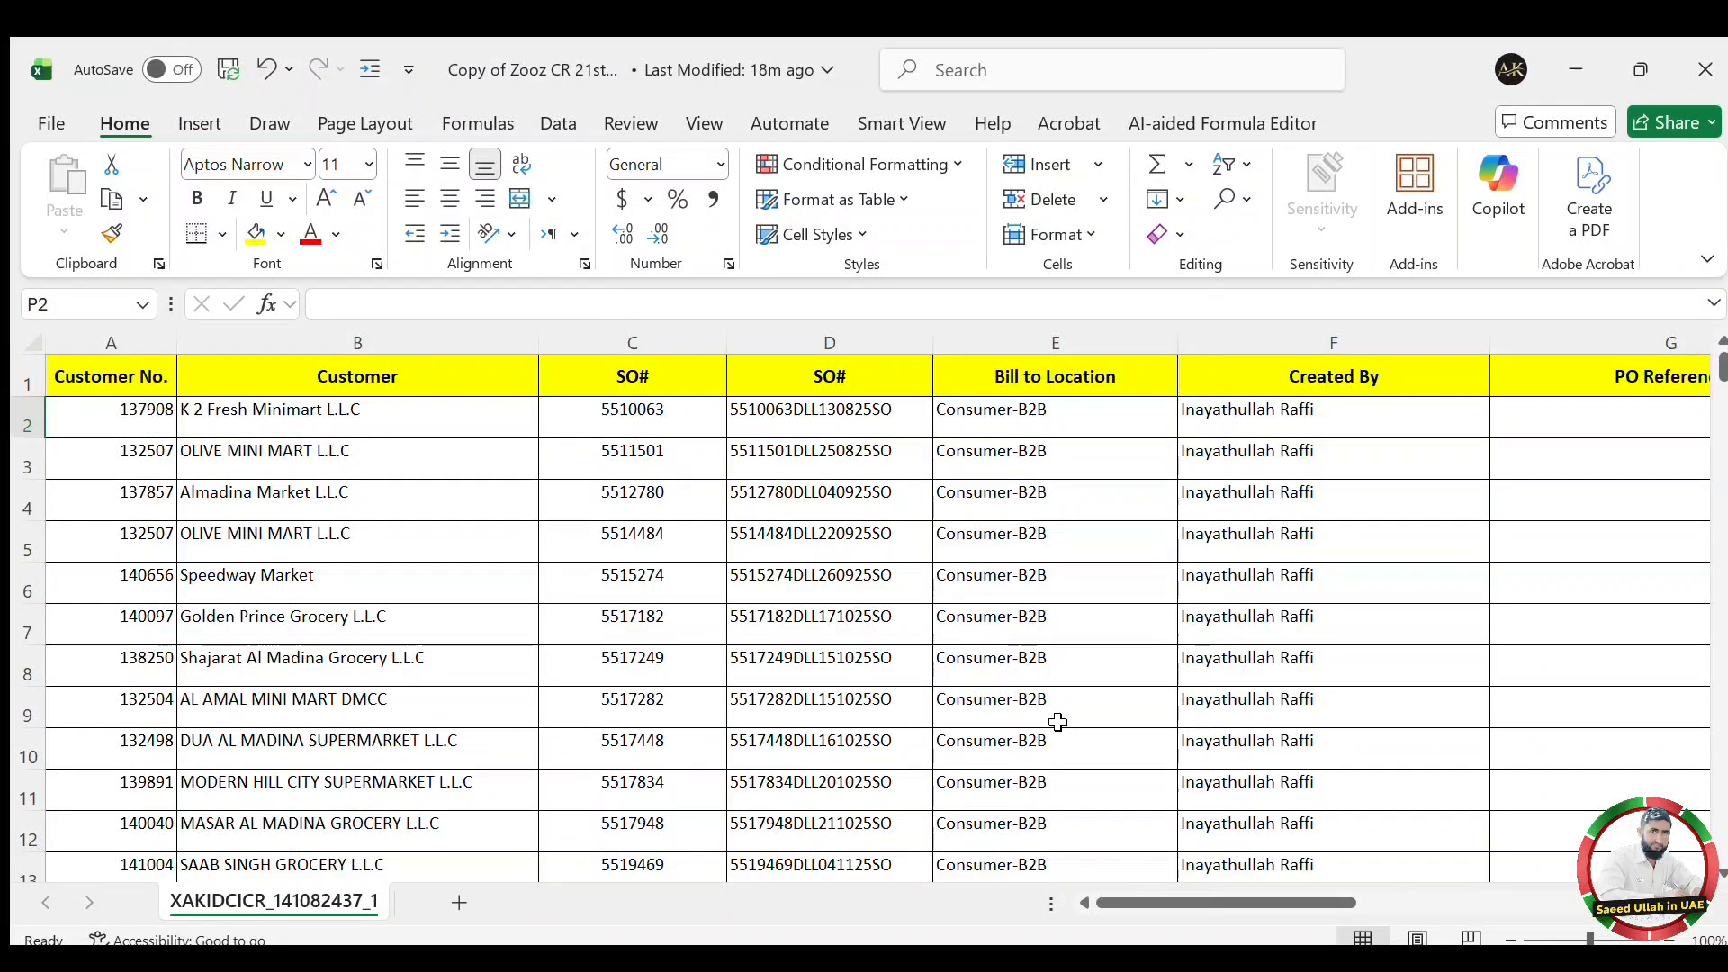
left_click(1144, 678)
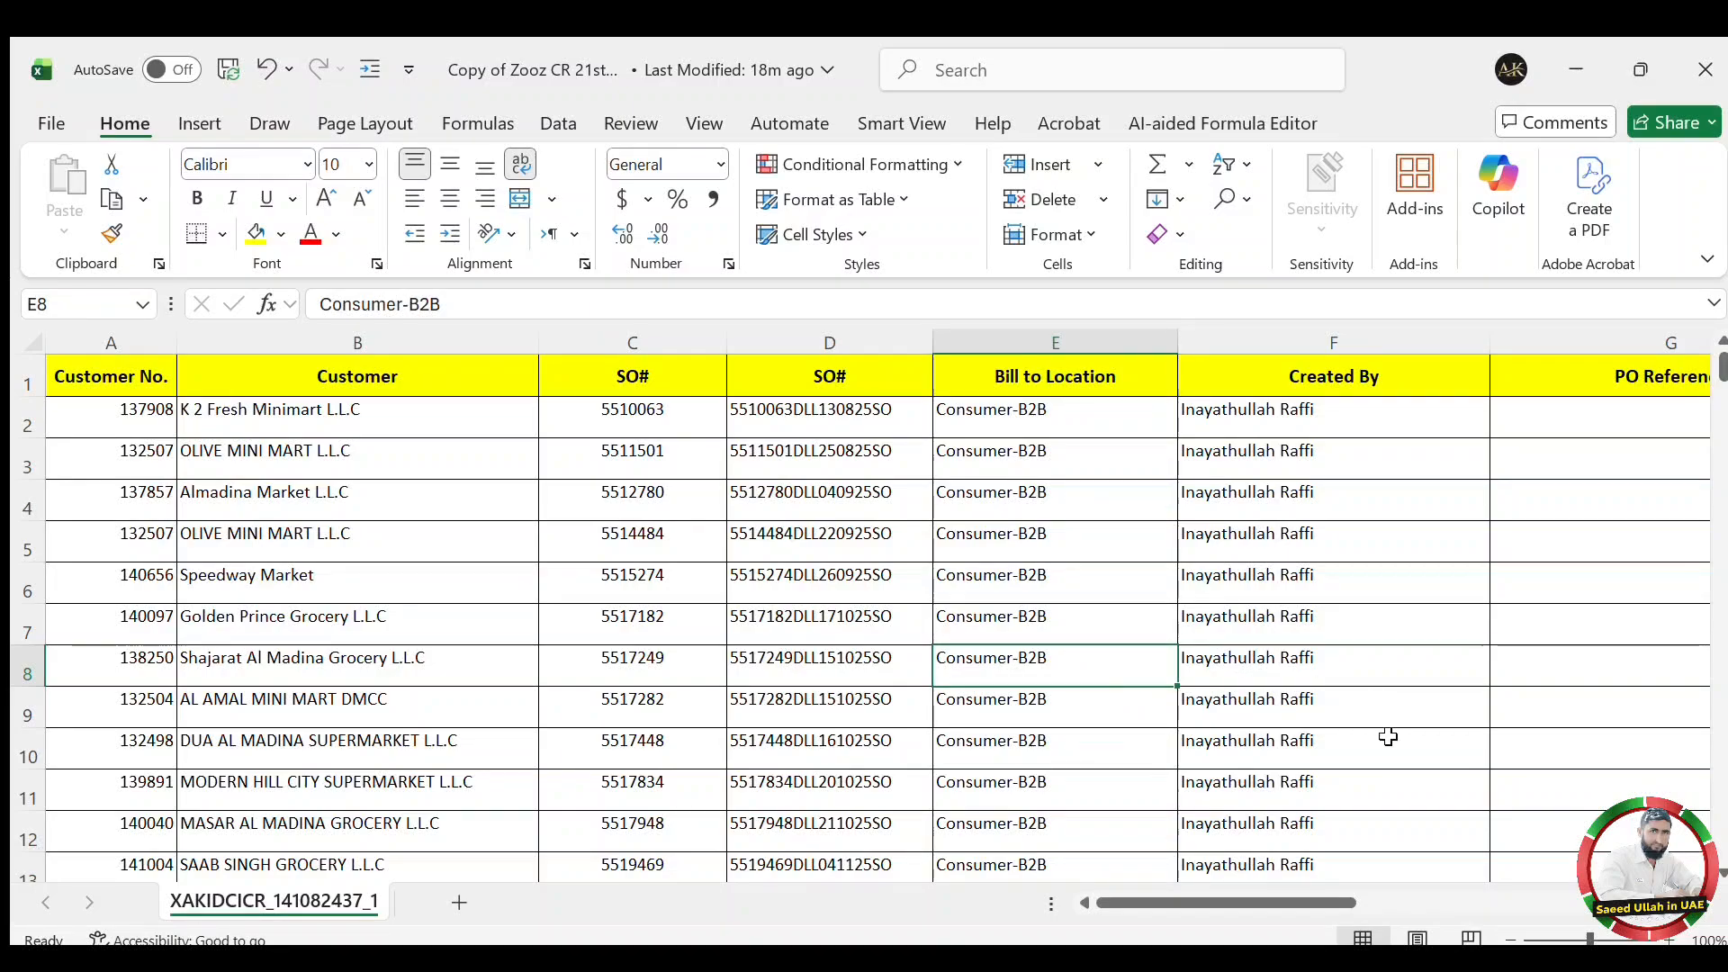
left_click(838, 943)
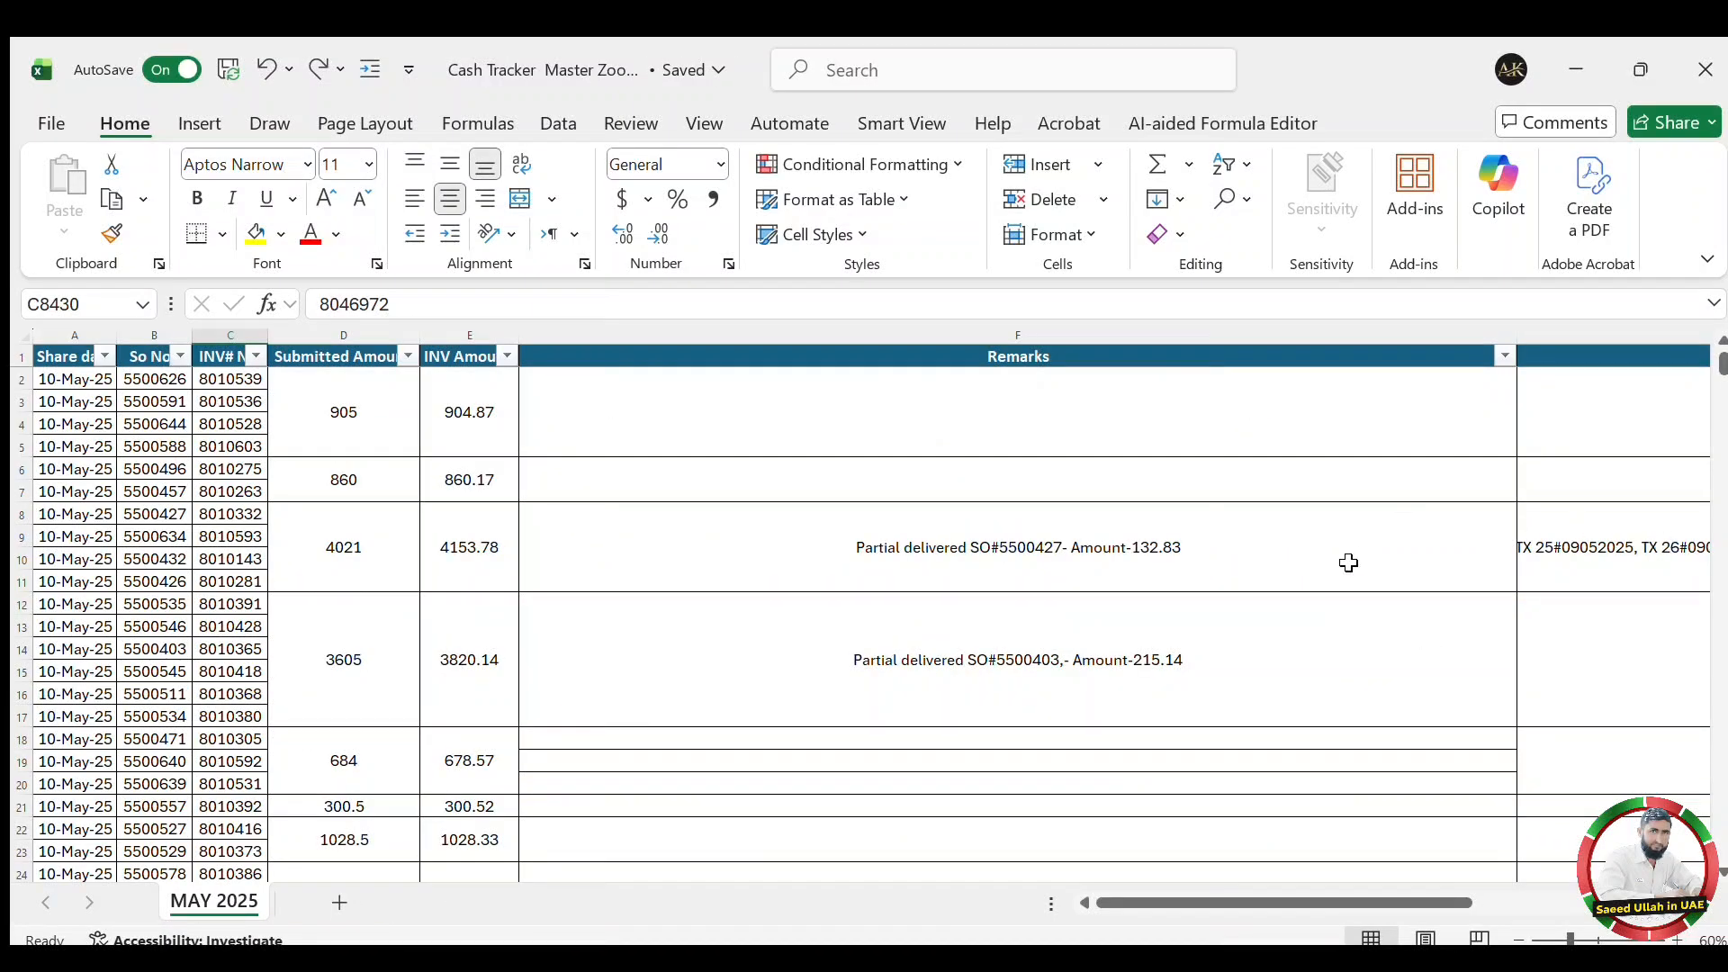
scroll(1348, 562, "down", 15)
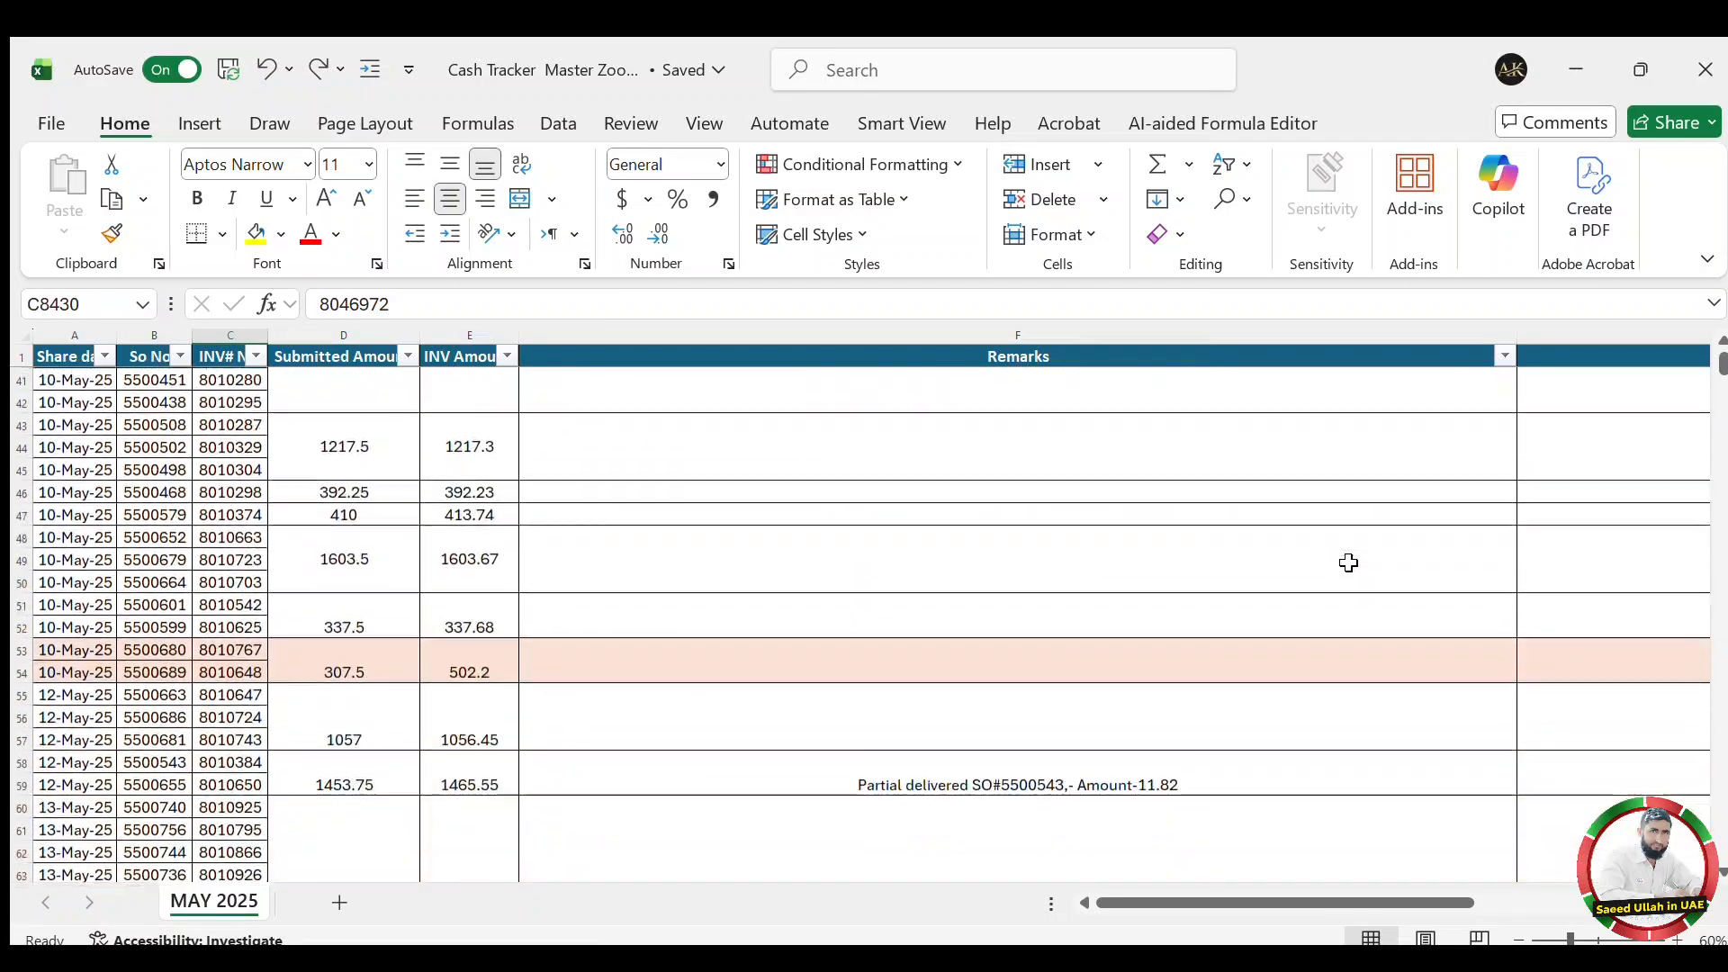
scroll(1348, 563, "down", 15)
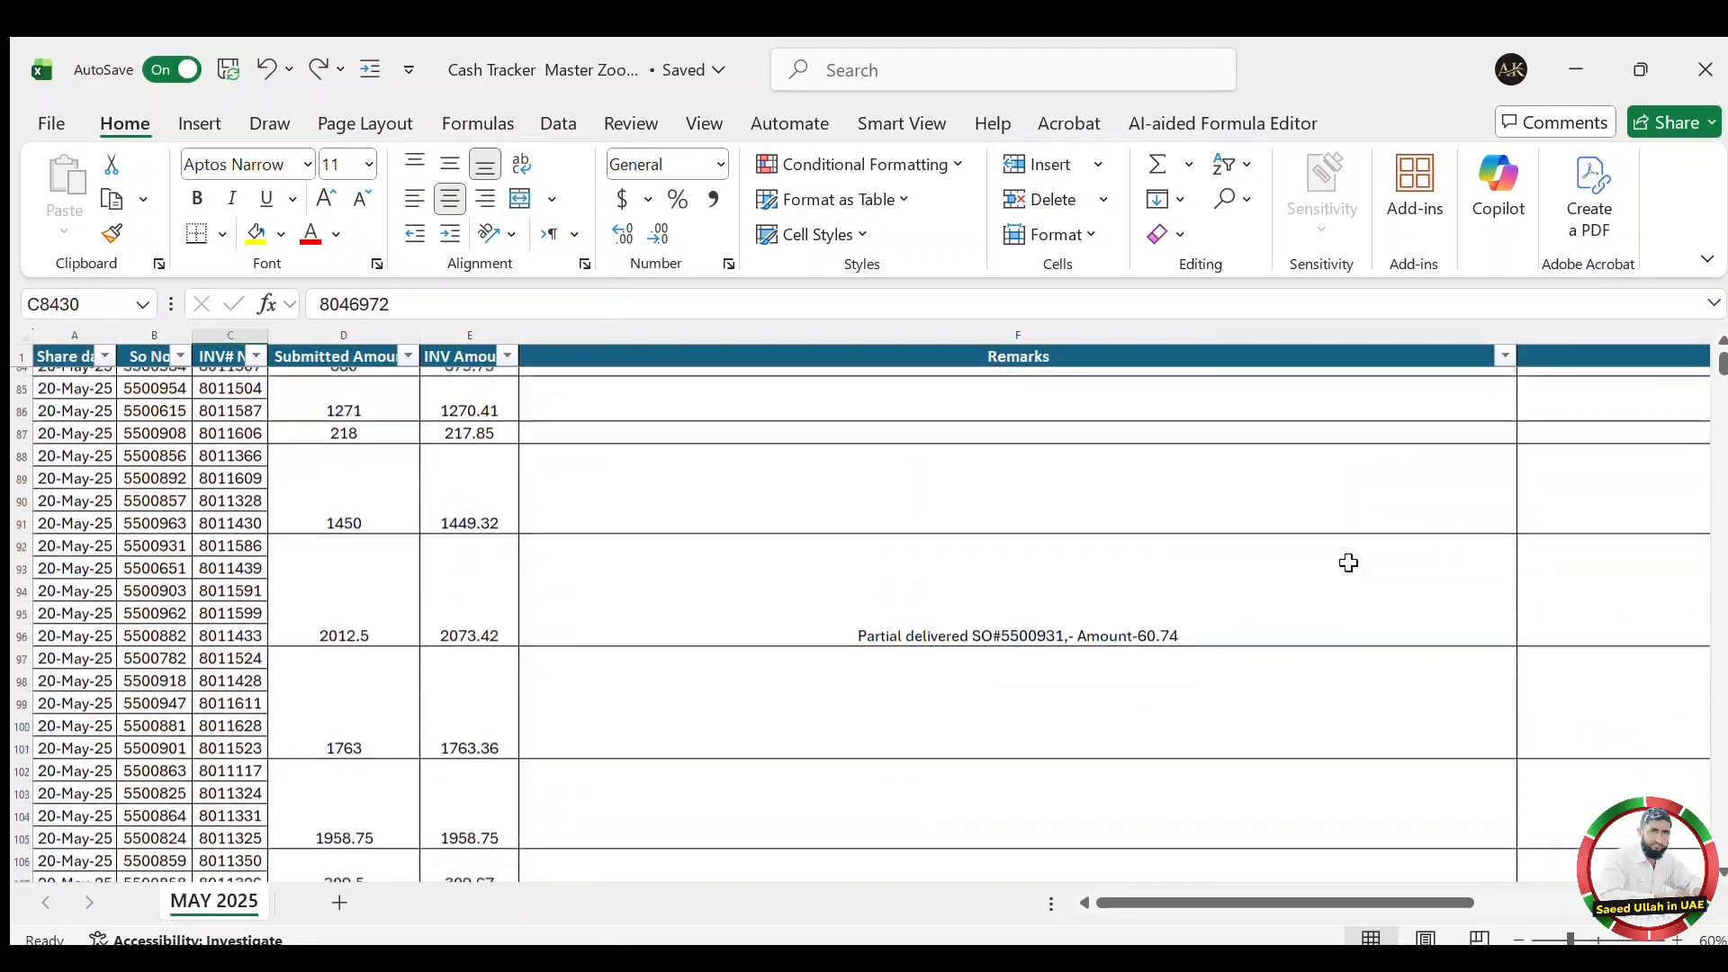
- Switch to the Zooz CR copy workbook and start a VLOOKUP formula in cell P2 of the Remarks column
key("alt+Tab")
left_click_drag(1213, 895, 1564, 902)
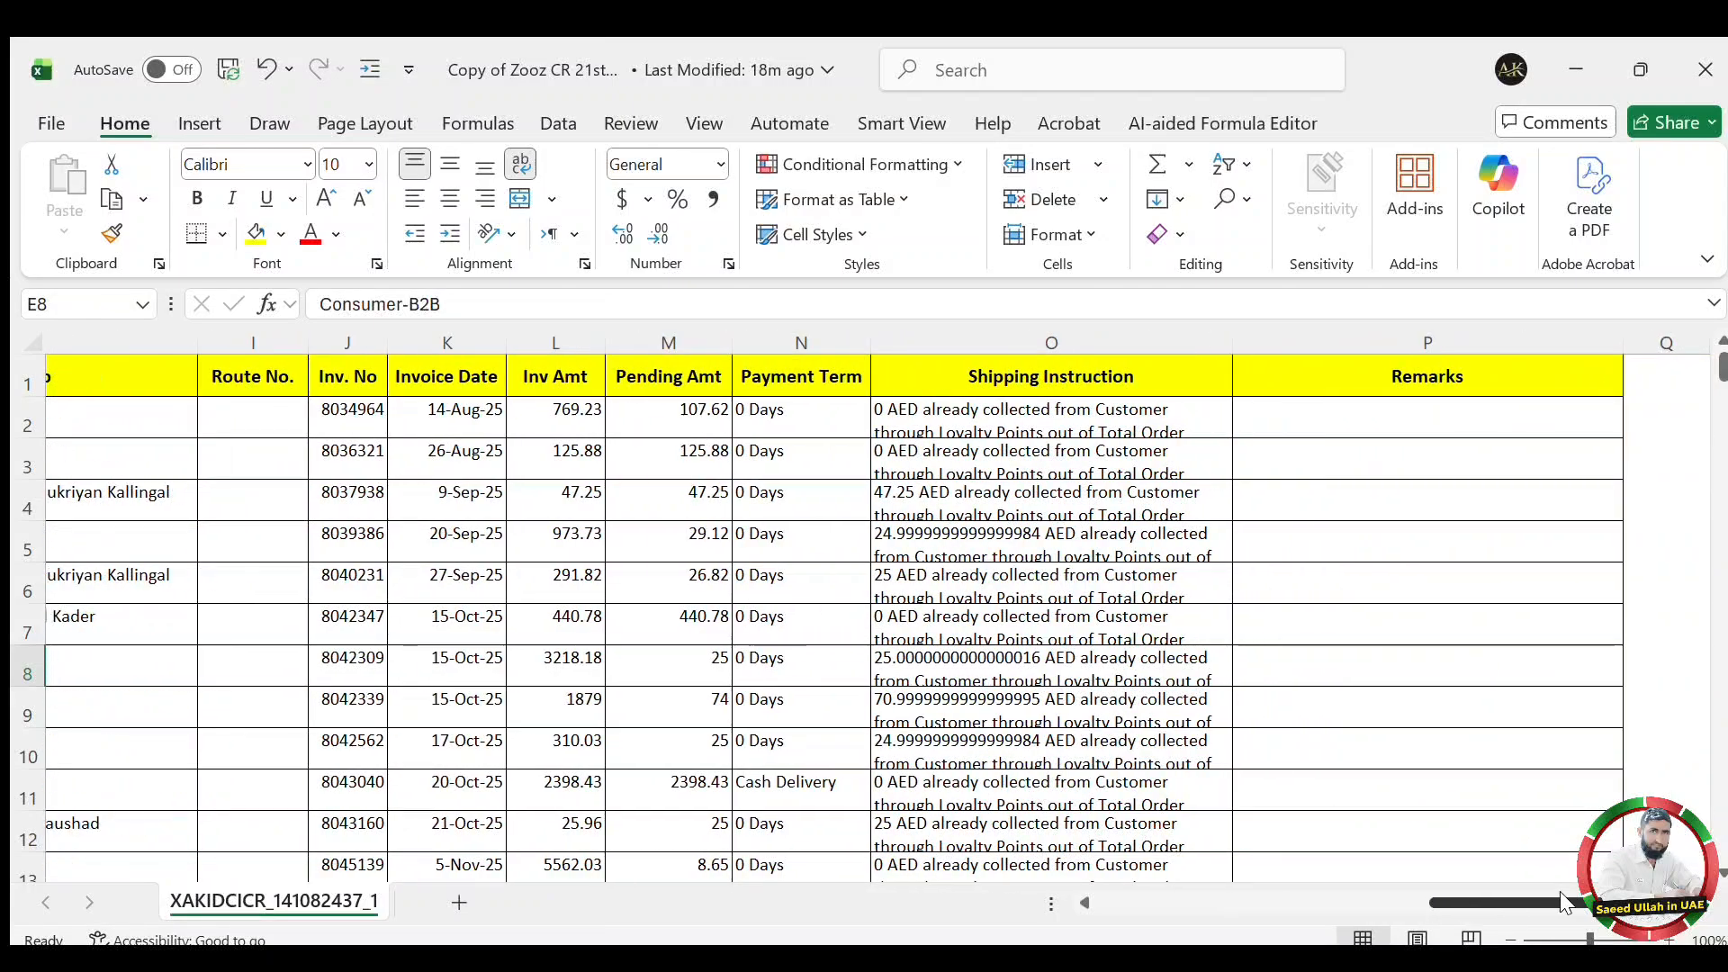
left_click(1329, 421)
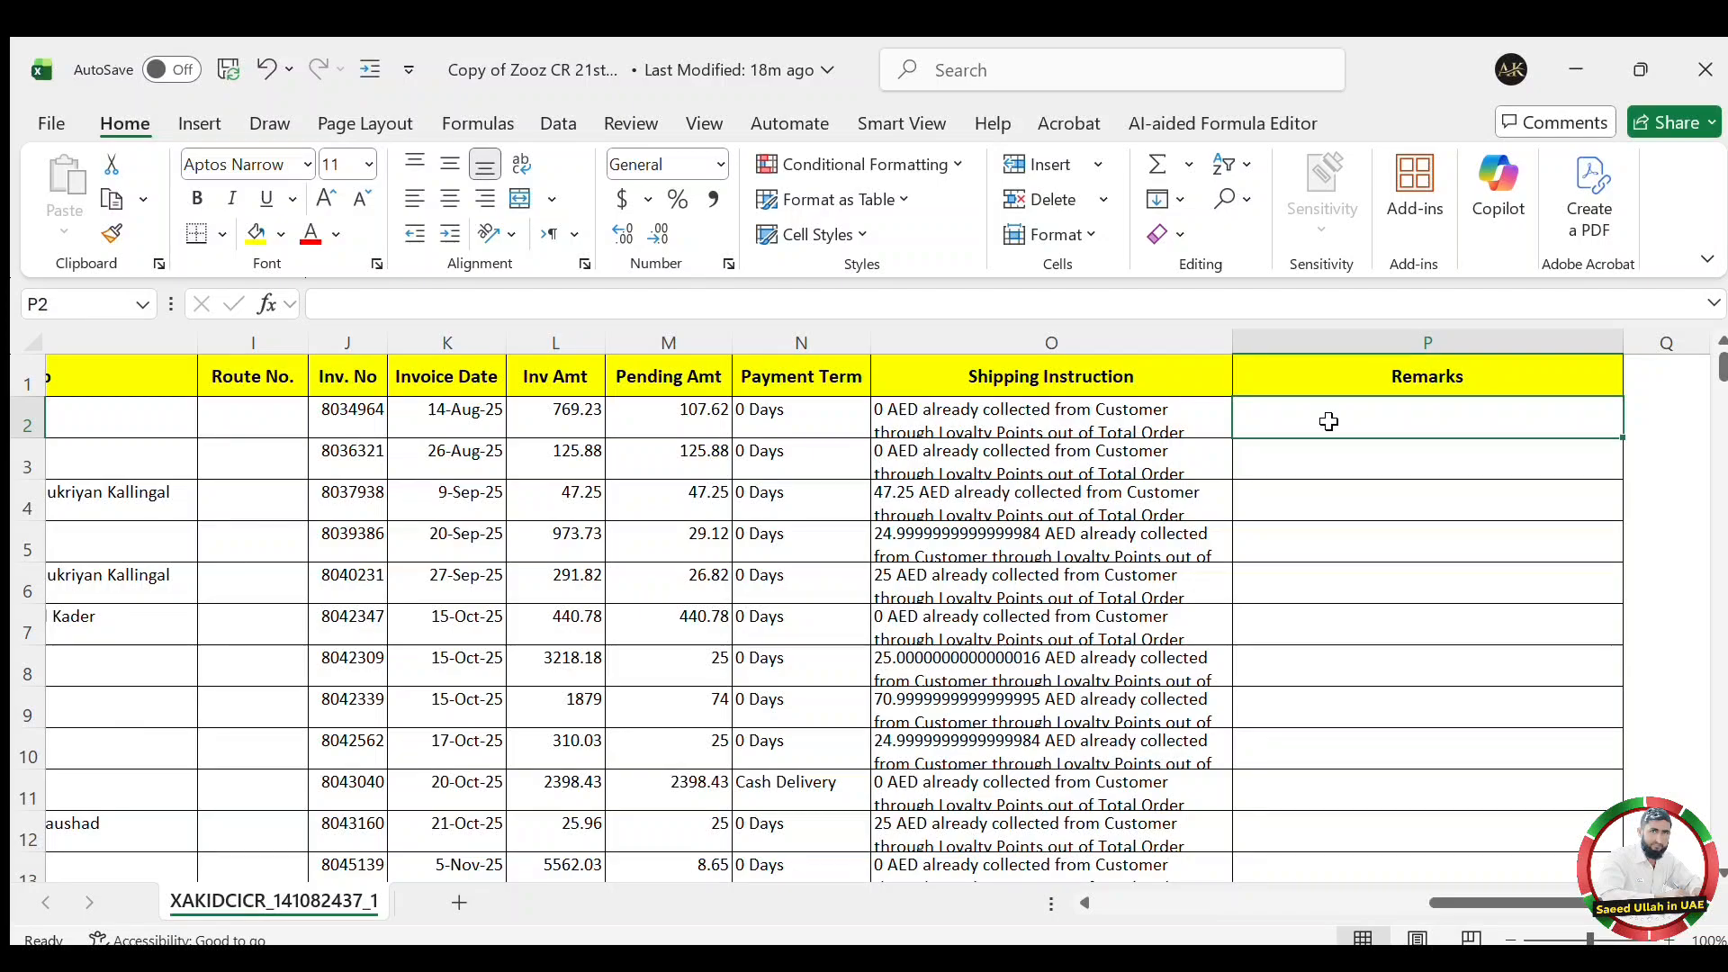
type("=")
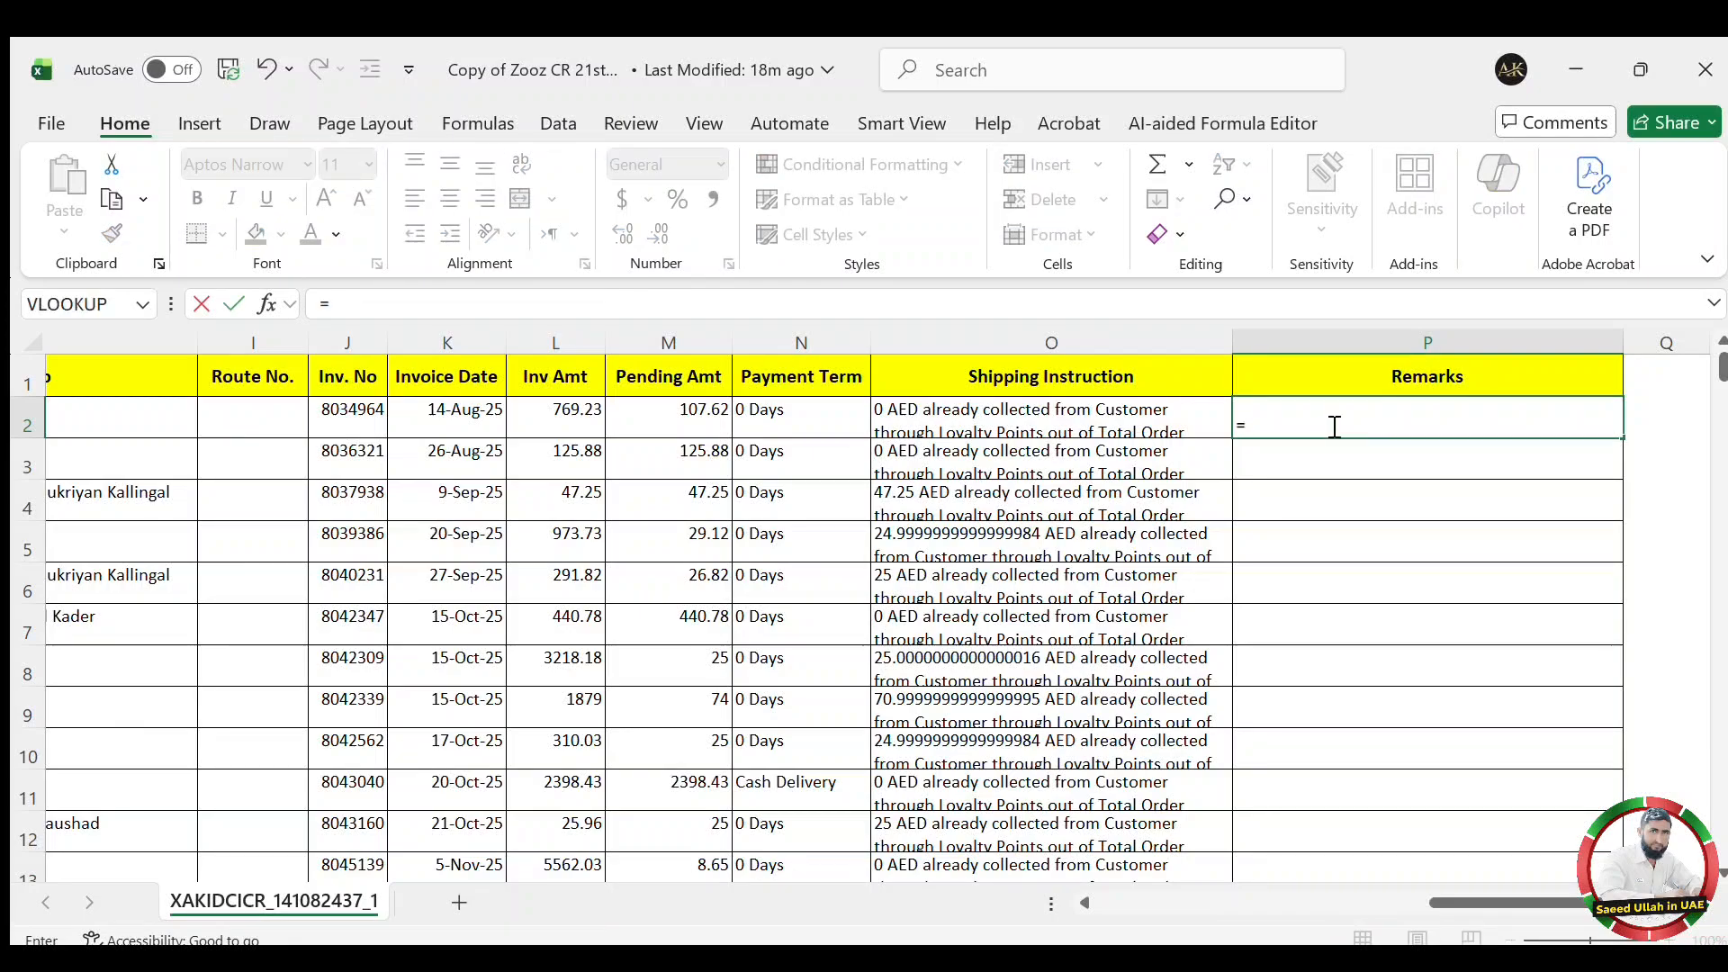
type("vl")
key("Tab")
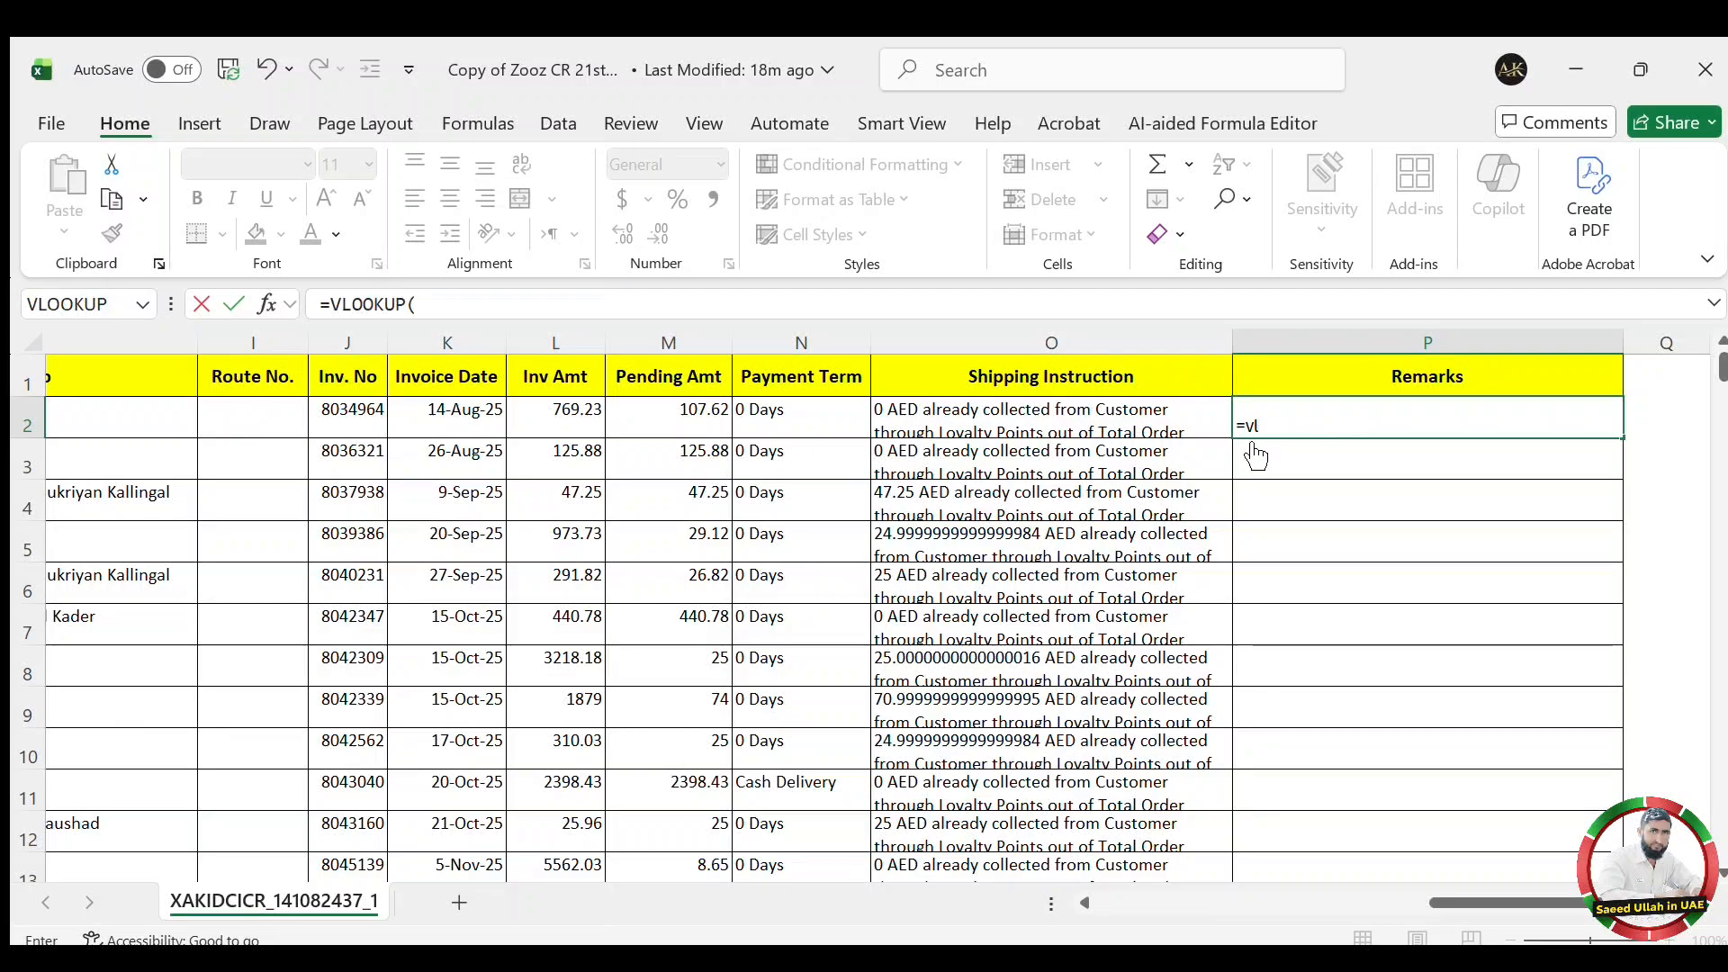
left_click(446, 304)
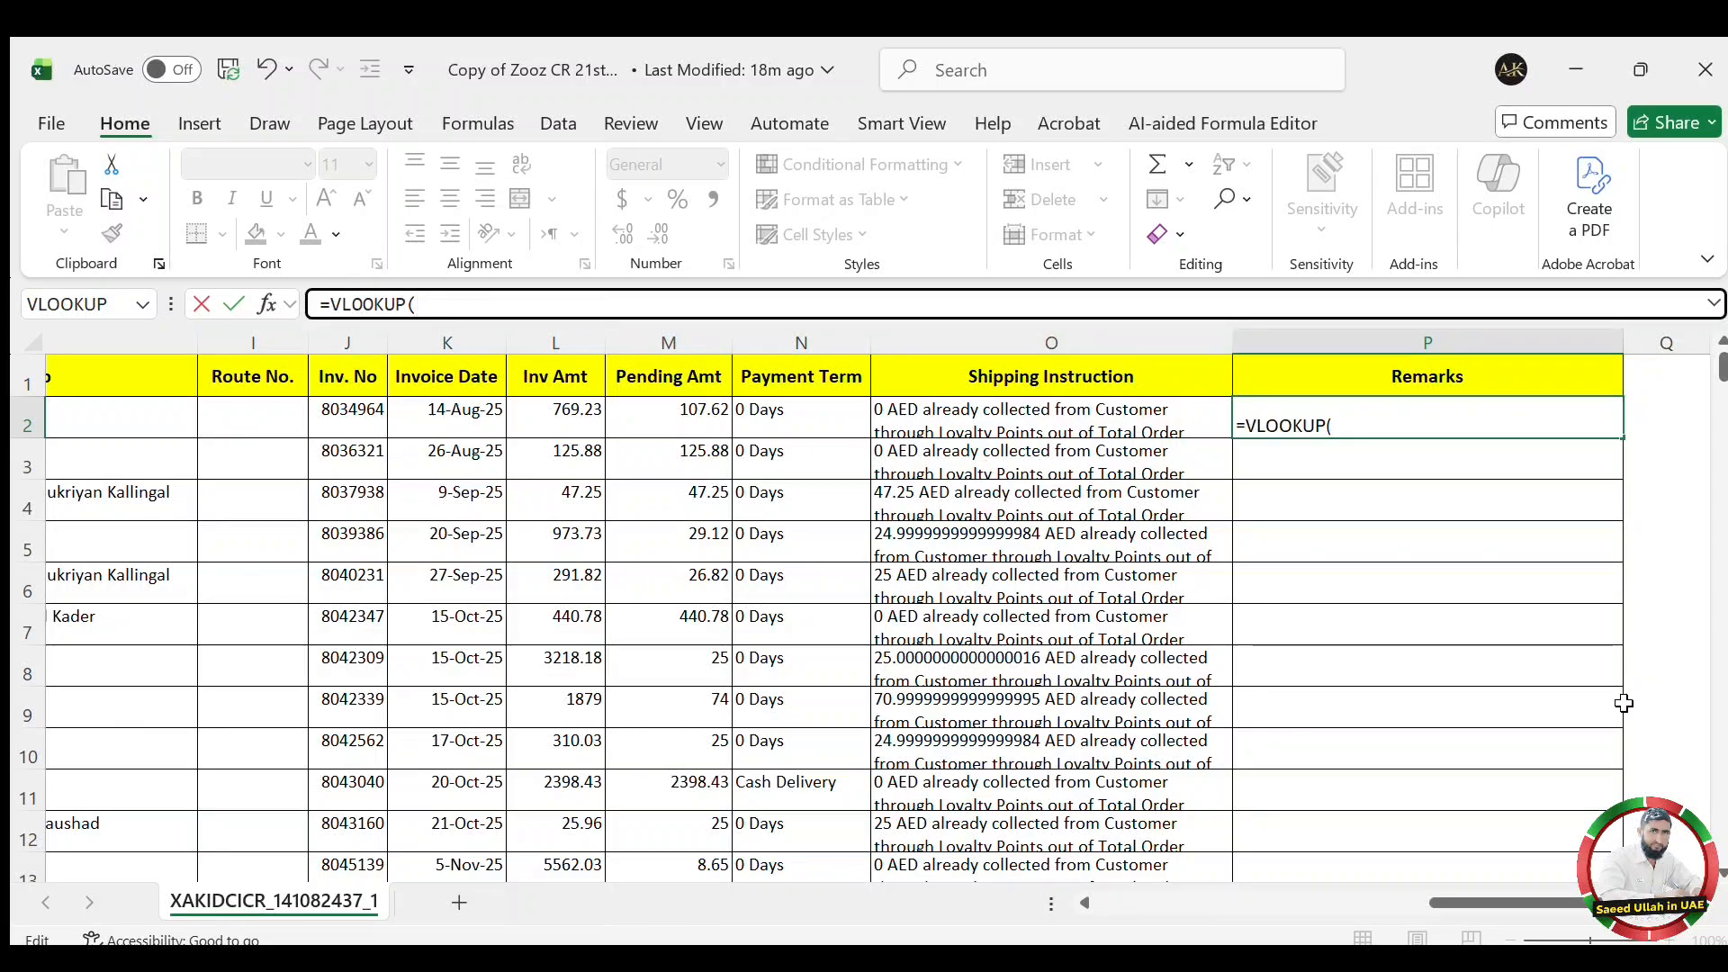
- Set the VLOOKUP lookup value to the SO# range C2:C206
left_click_drag(1454, 902, 1089, 872)
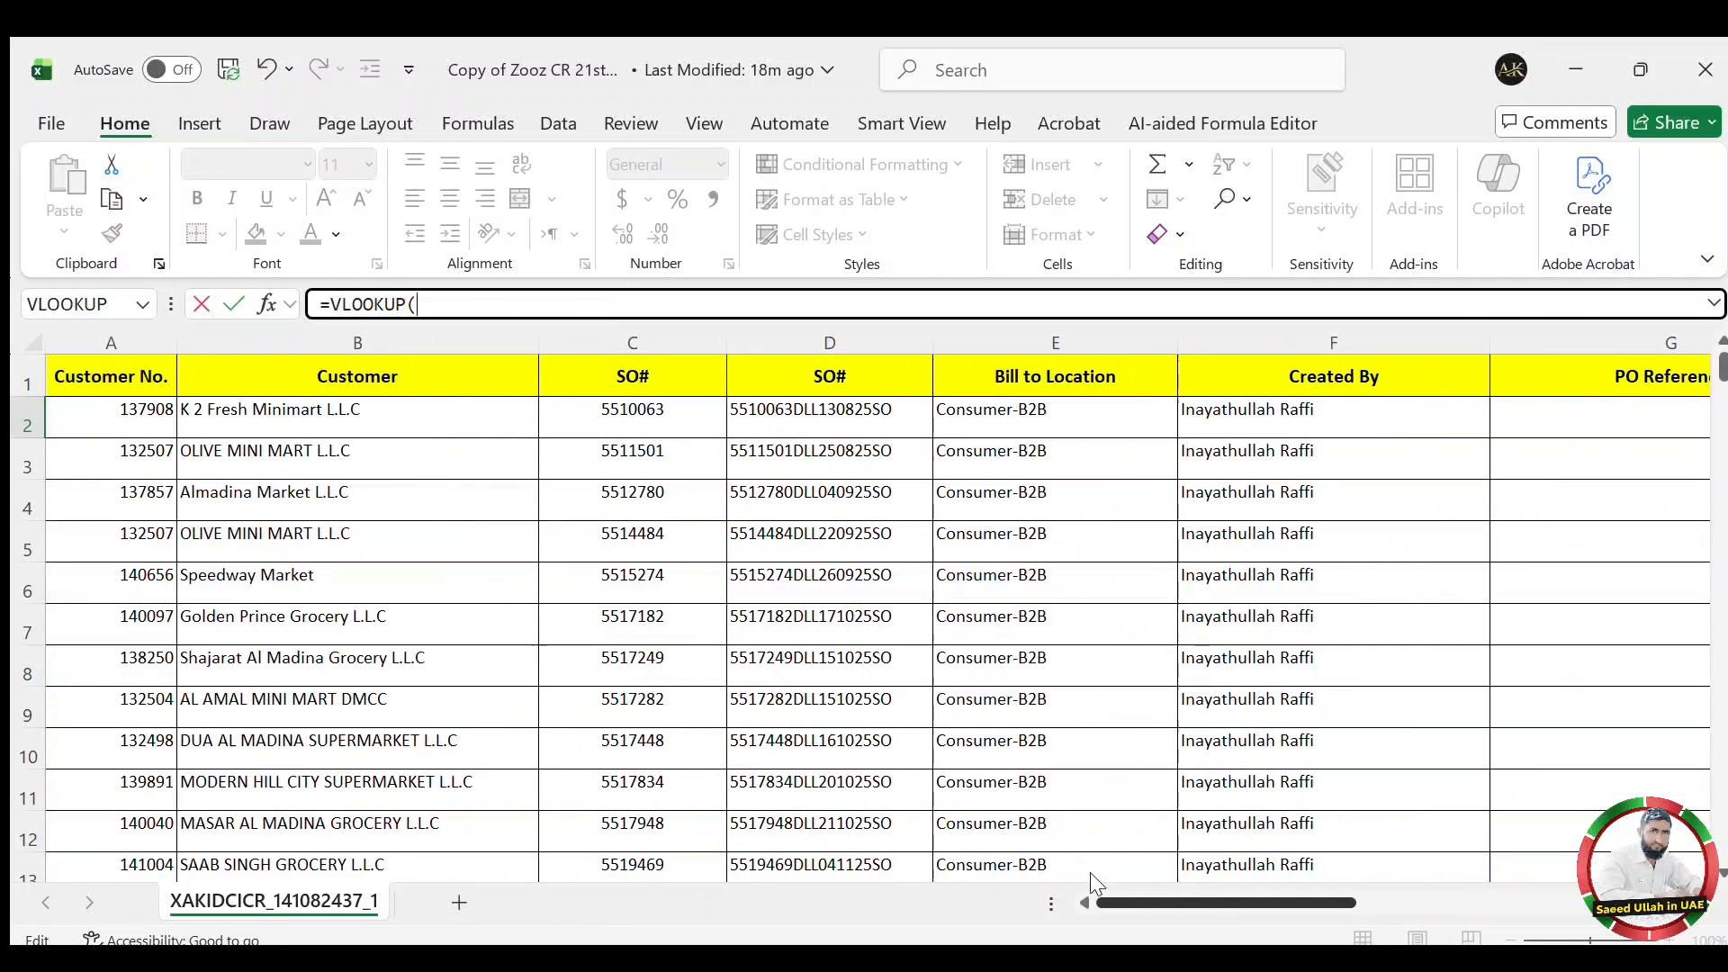
left_click(608, 407)
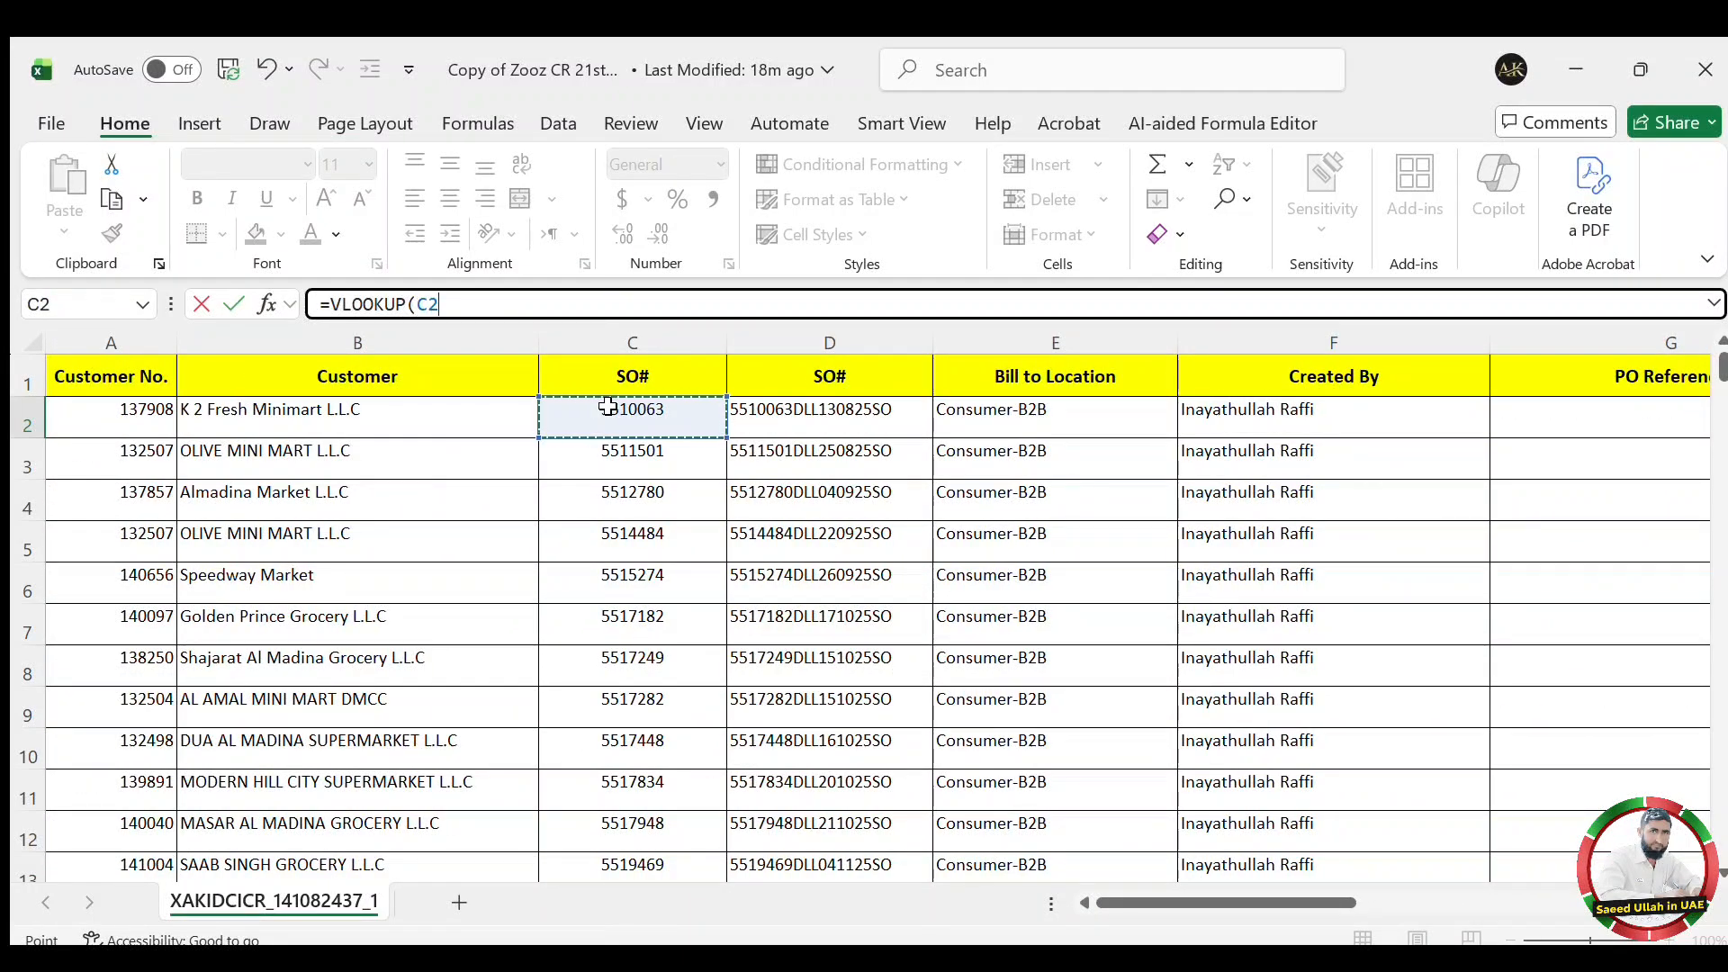
key("ctrl+shift+Down")
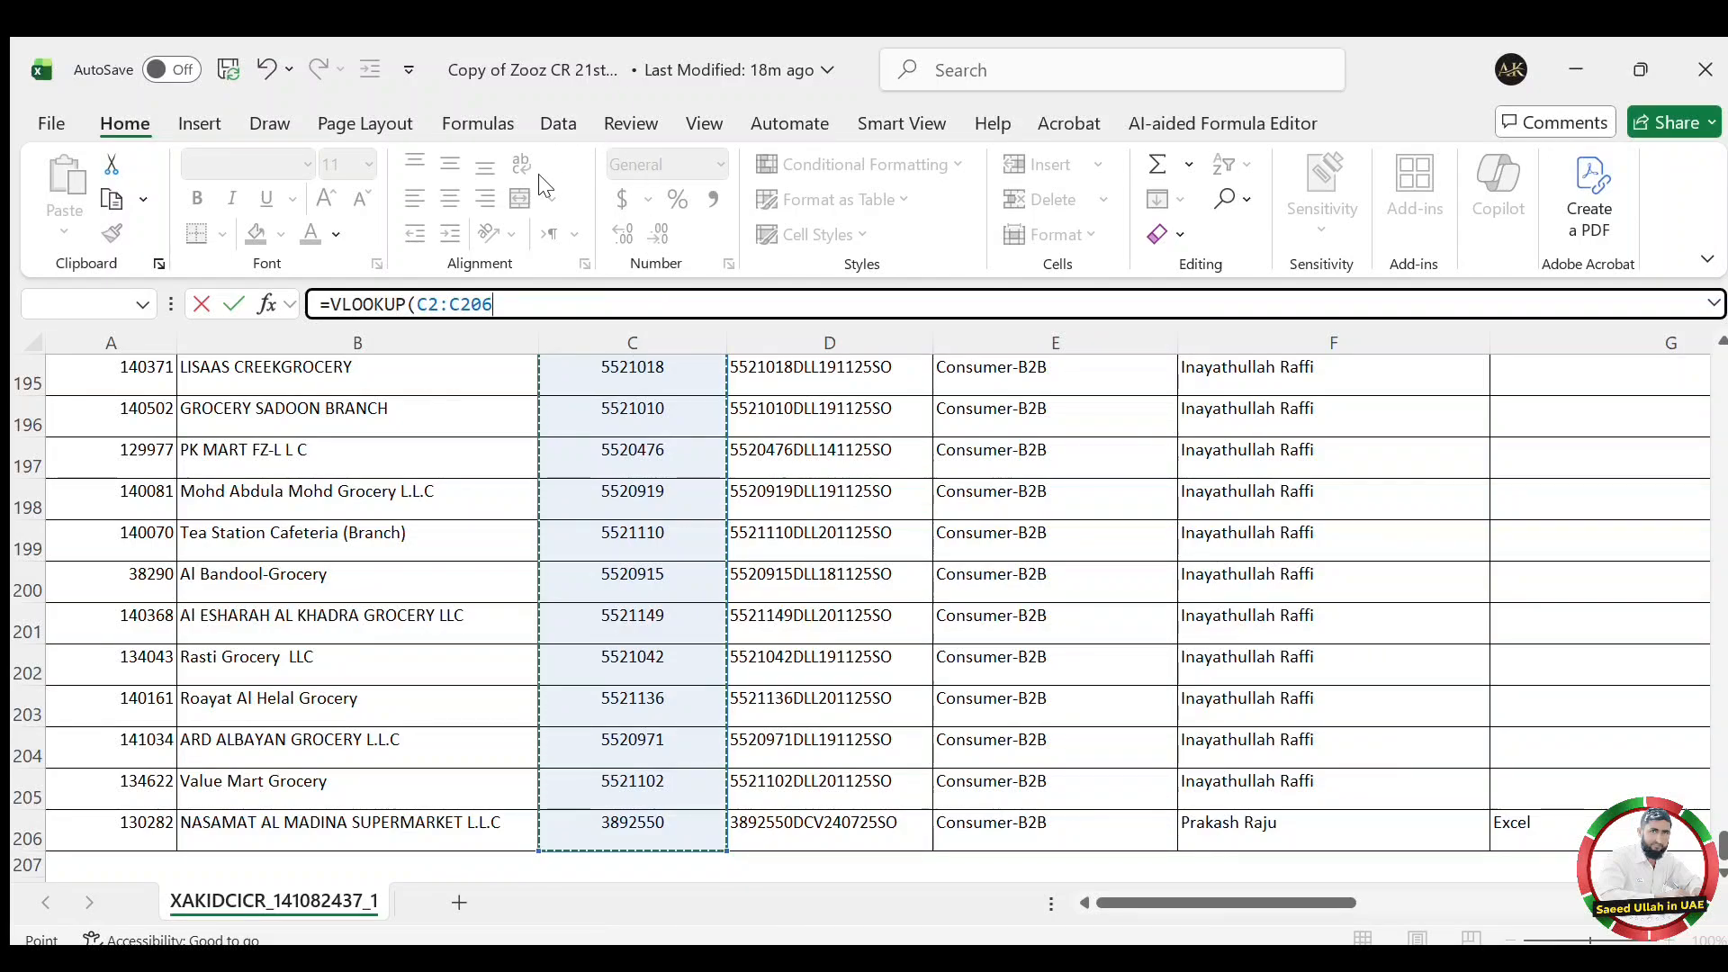
left_click(516, 303)
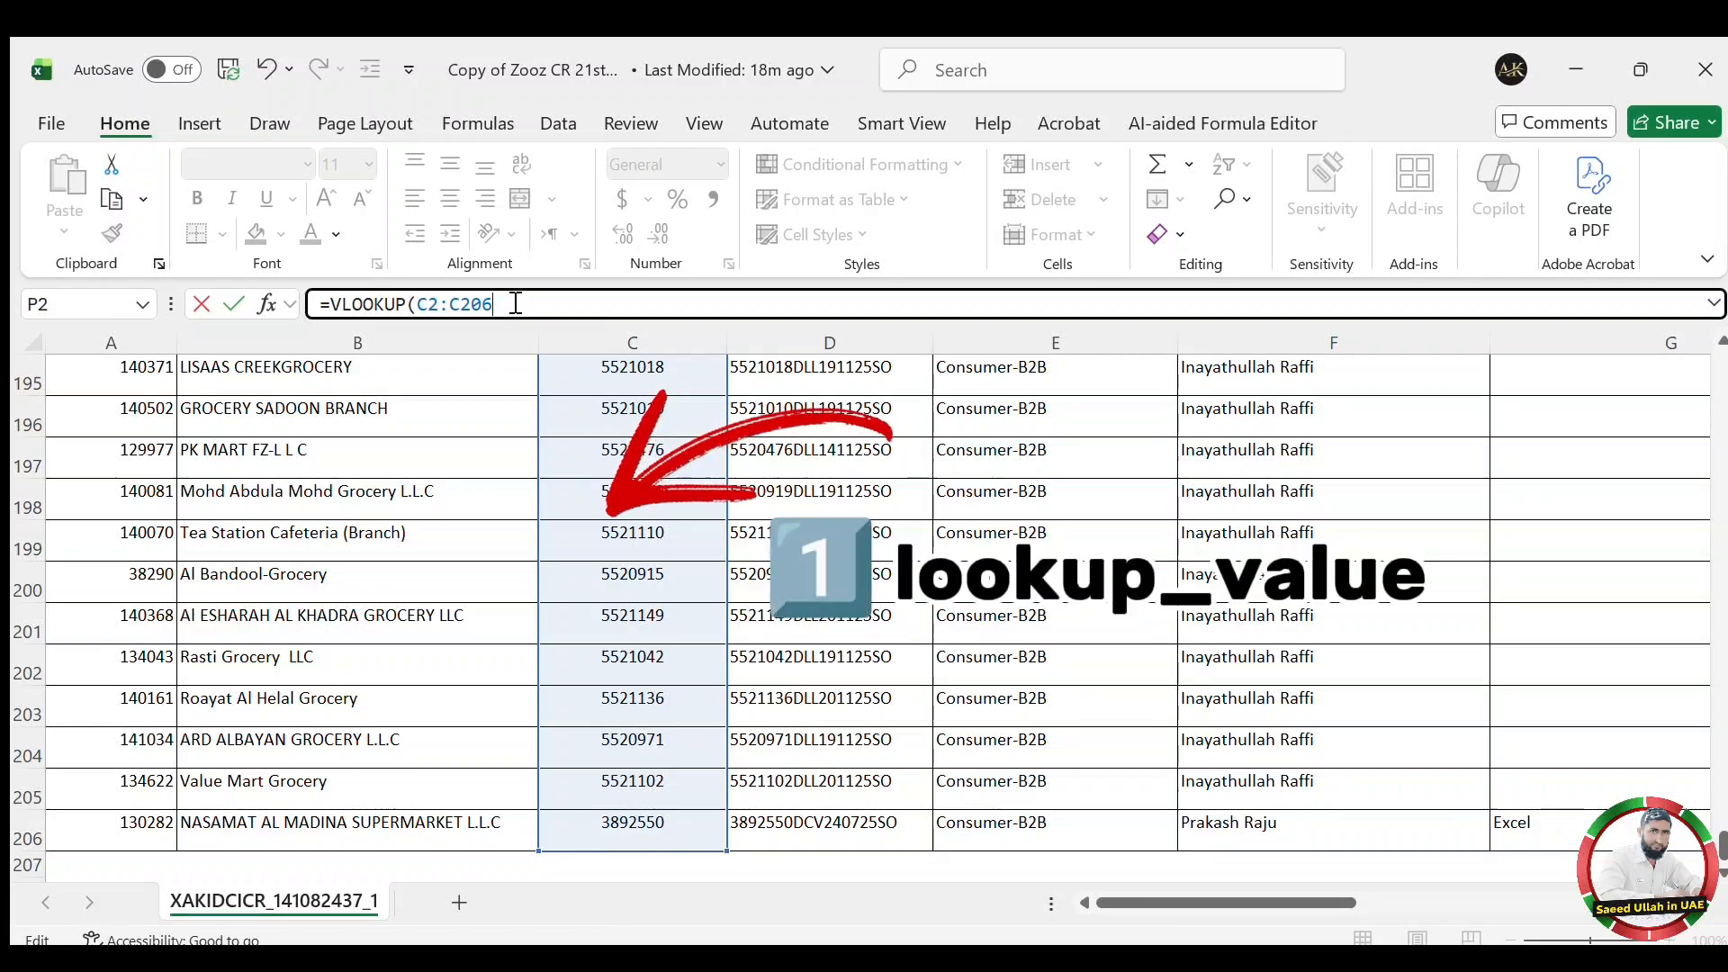
key("F2")
left_click(516, 303)
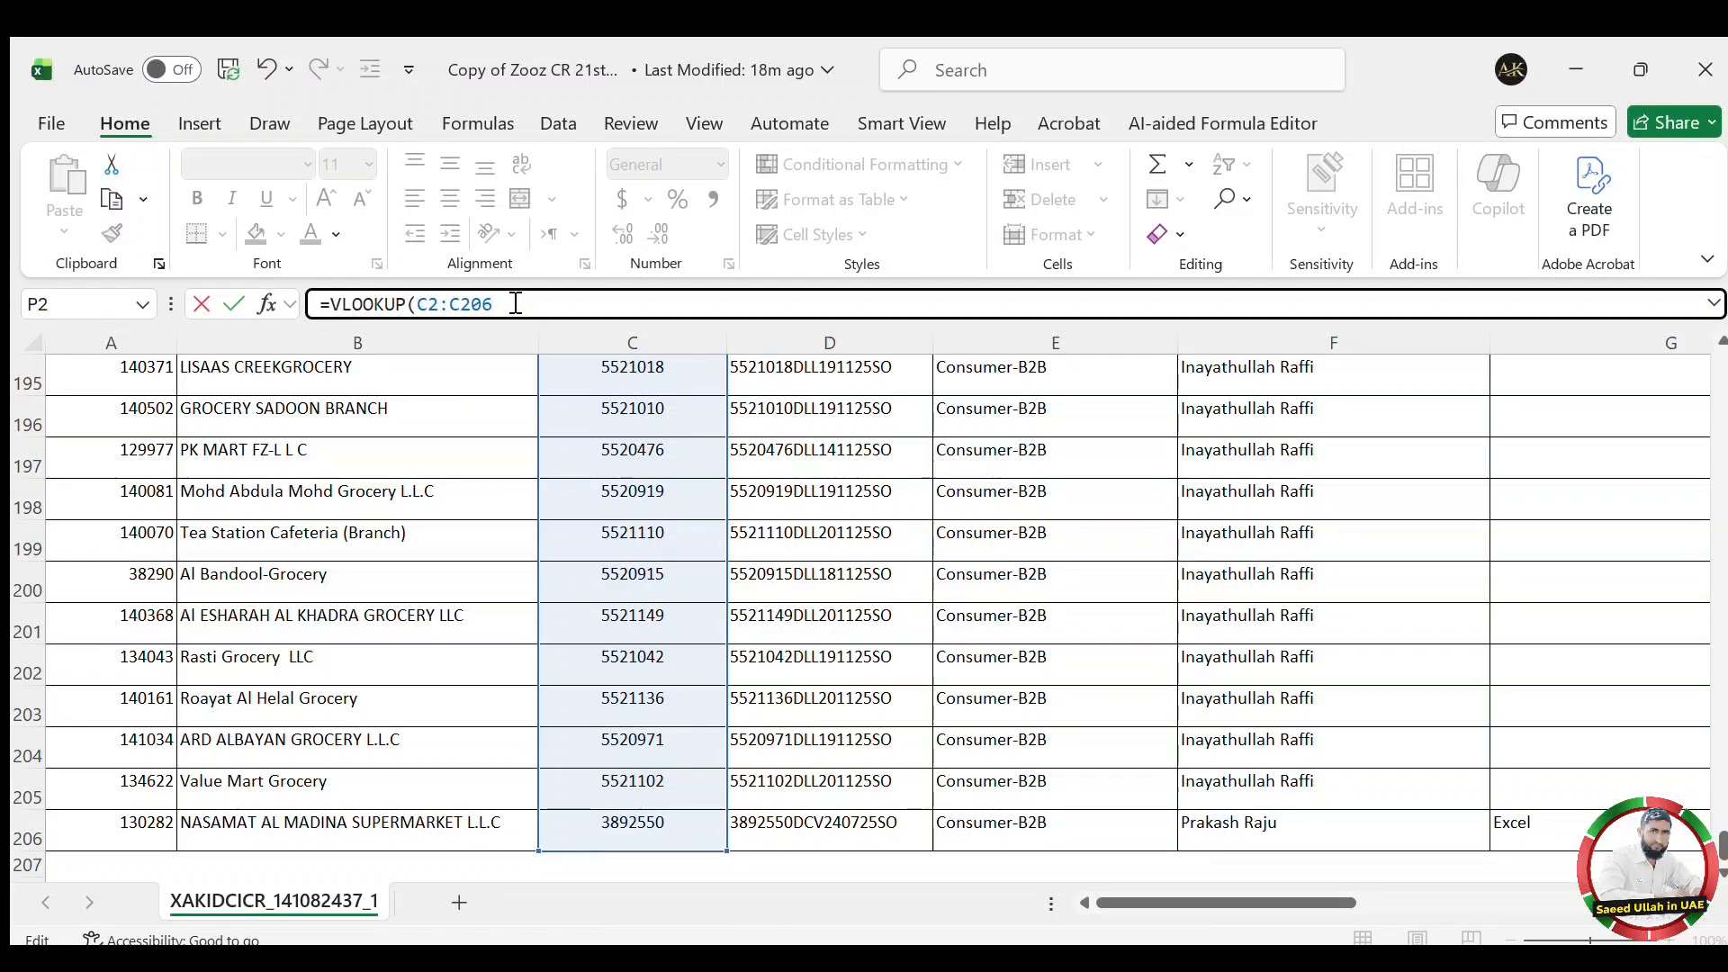
type(",")
- Set the table array to the absolute range B2:G8439 on the MAY 2025 sheet of the Cash Tracker Master workbook
key("alt+Tab")
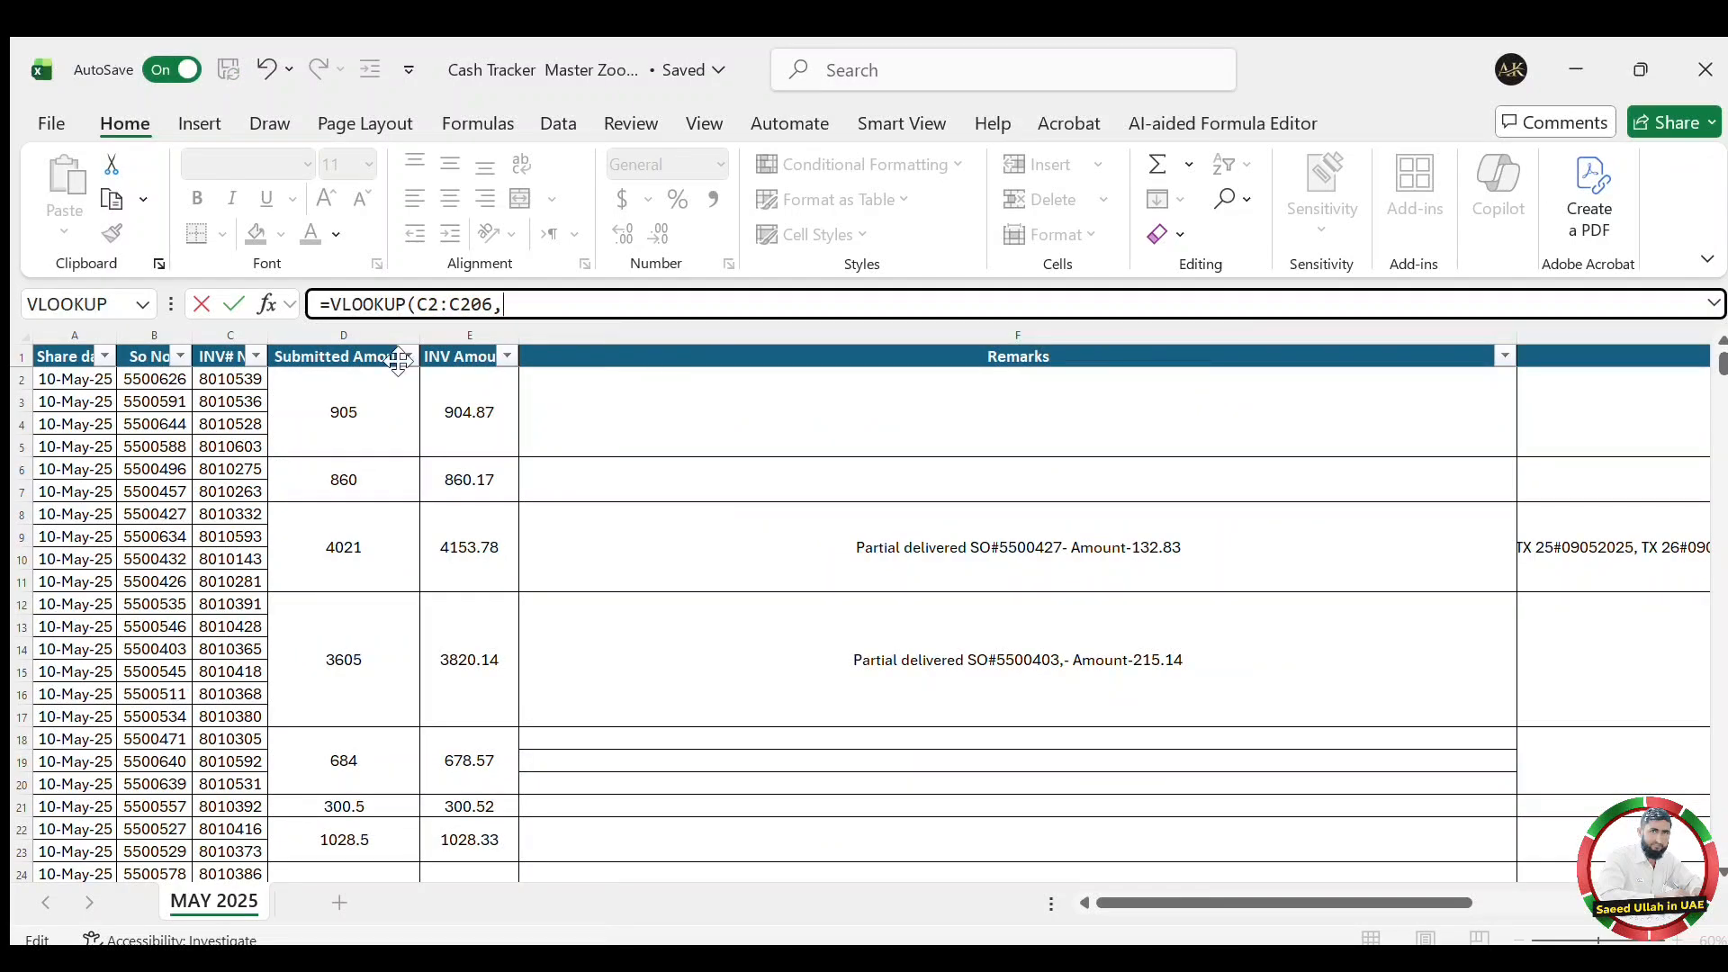
left_click(150, 380)
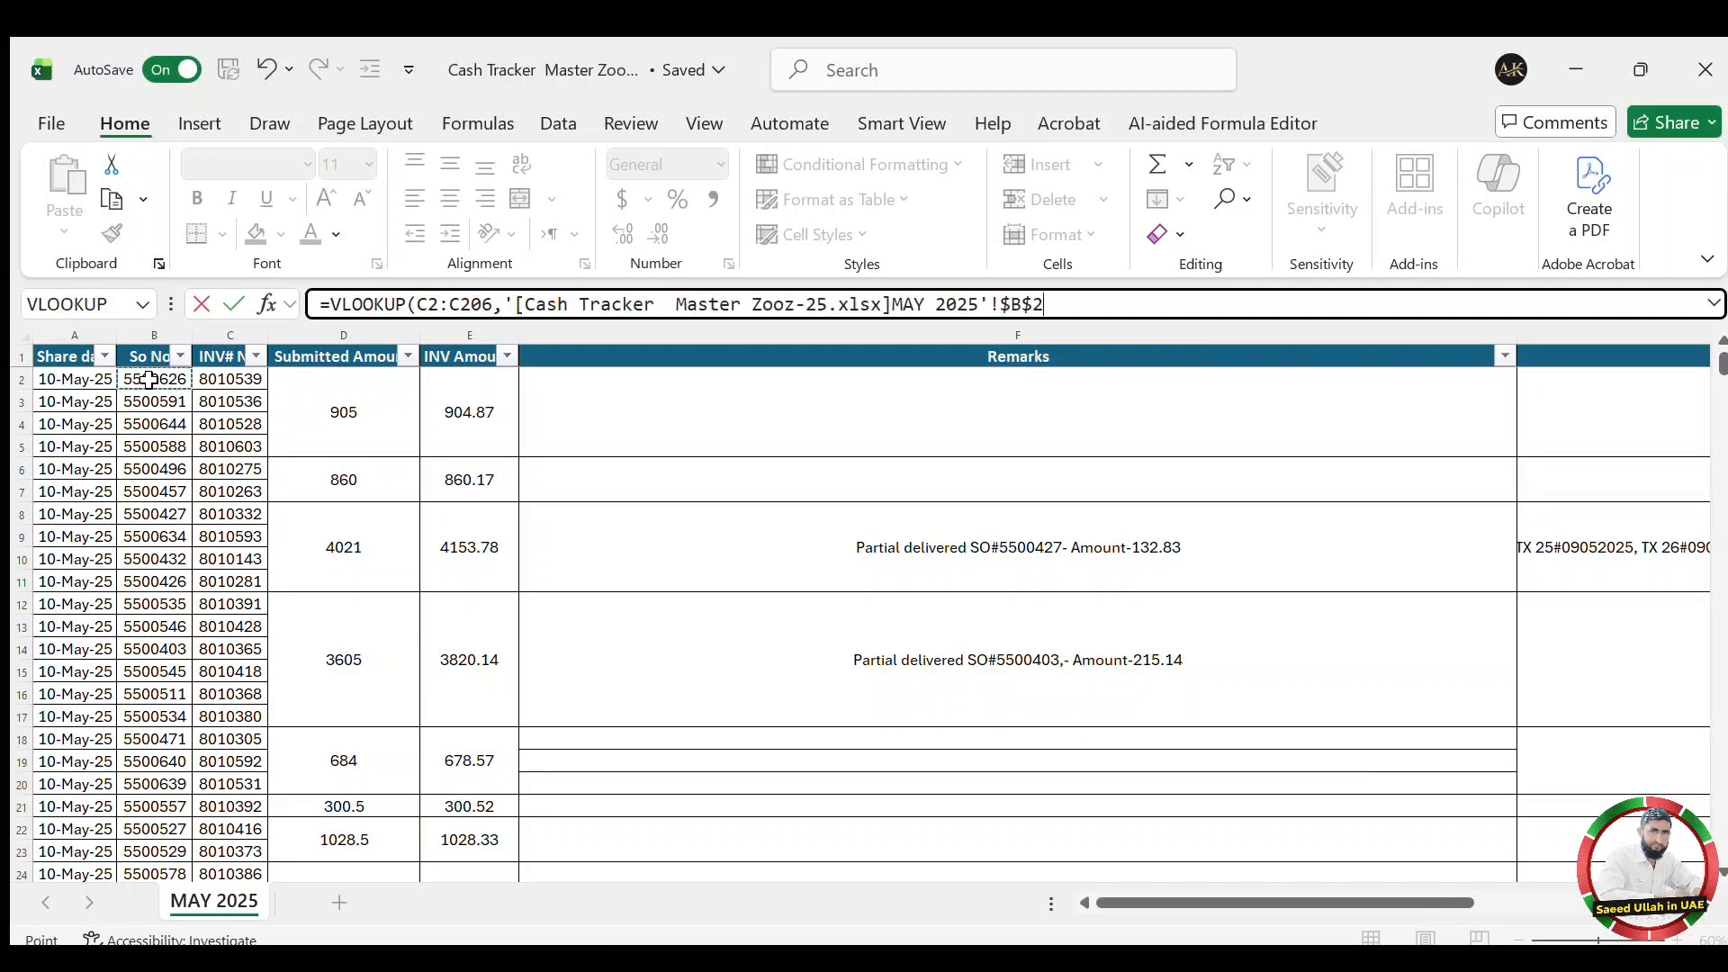
key("ctrl+shift+Down")
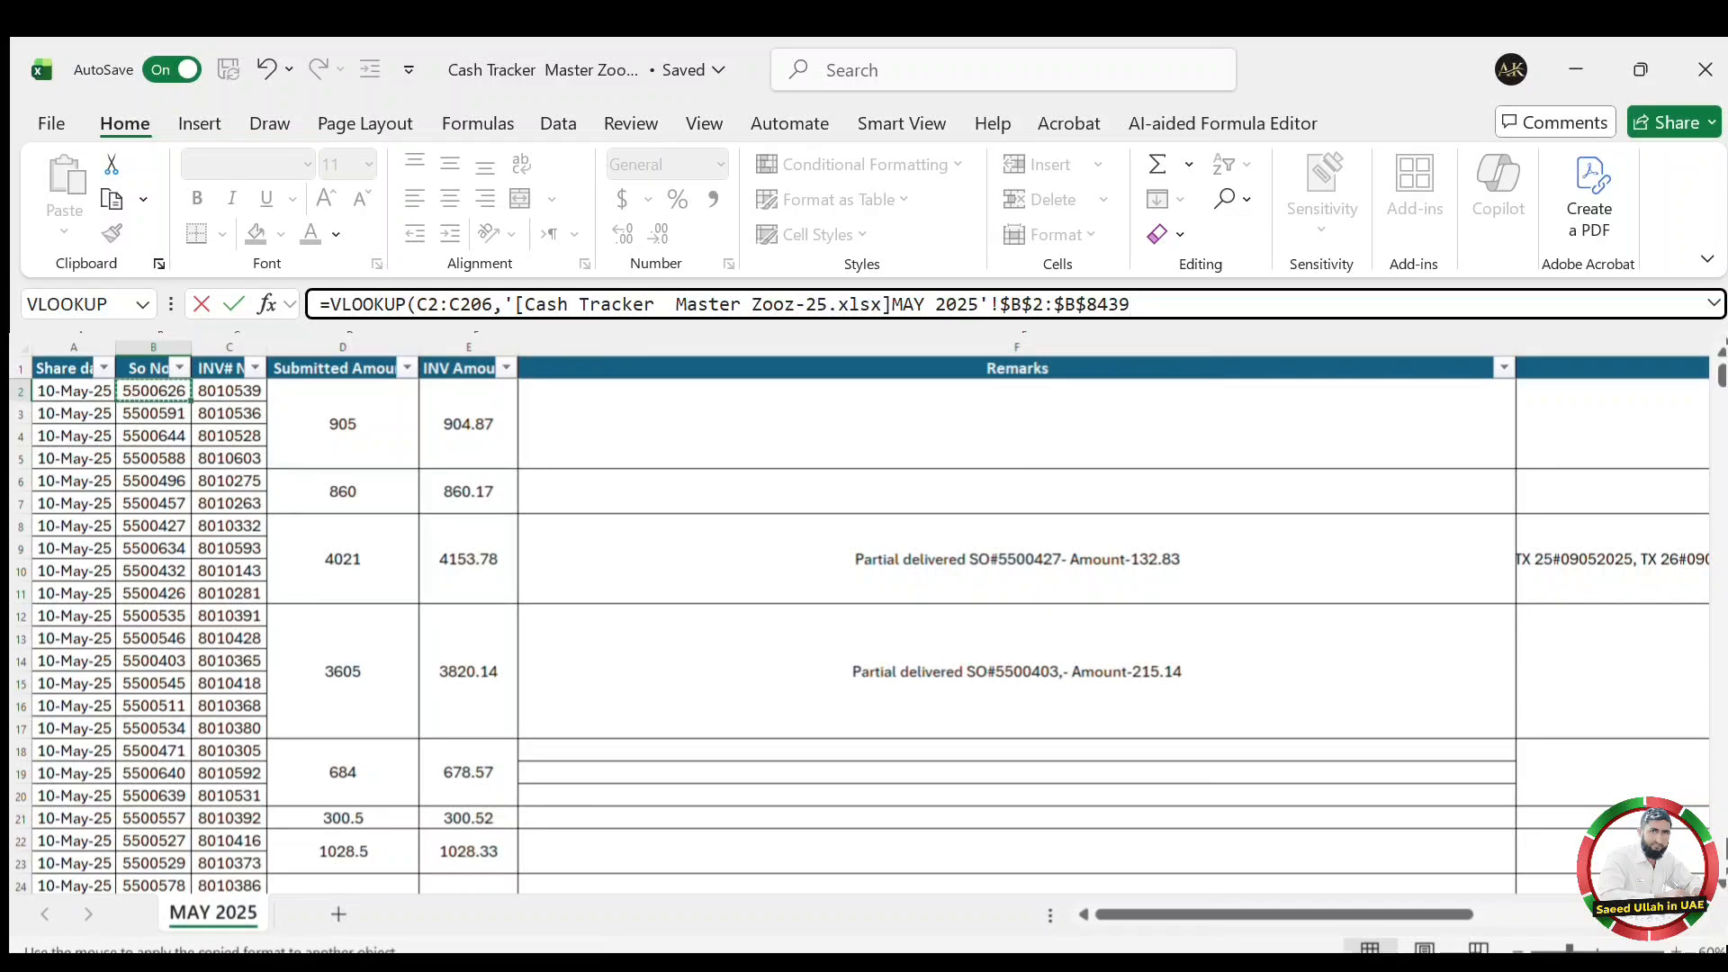
key("shift+Right")
key("shift+Right")
key("shift+Right")
key("shift+Right")
key("shift+Right")
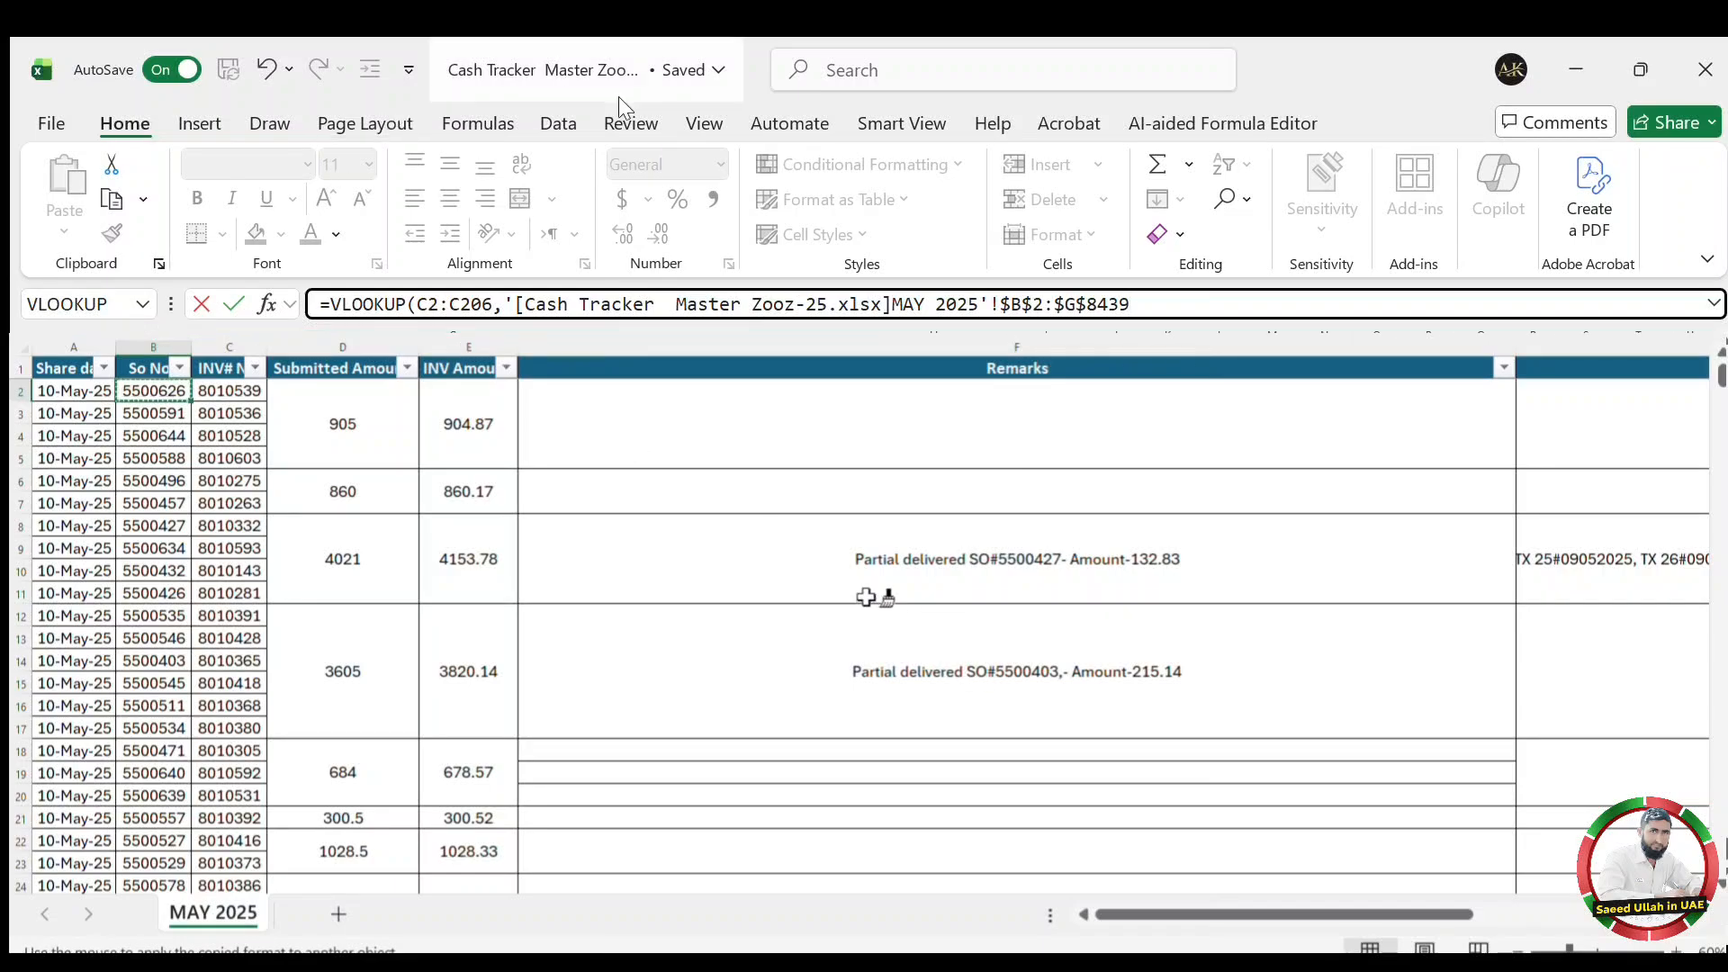
key("ctrl+shift+Down")
key("shift+Right")
key("shift+Right")
key("shift+Right")
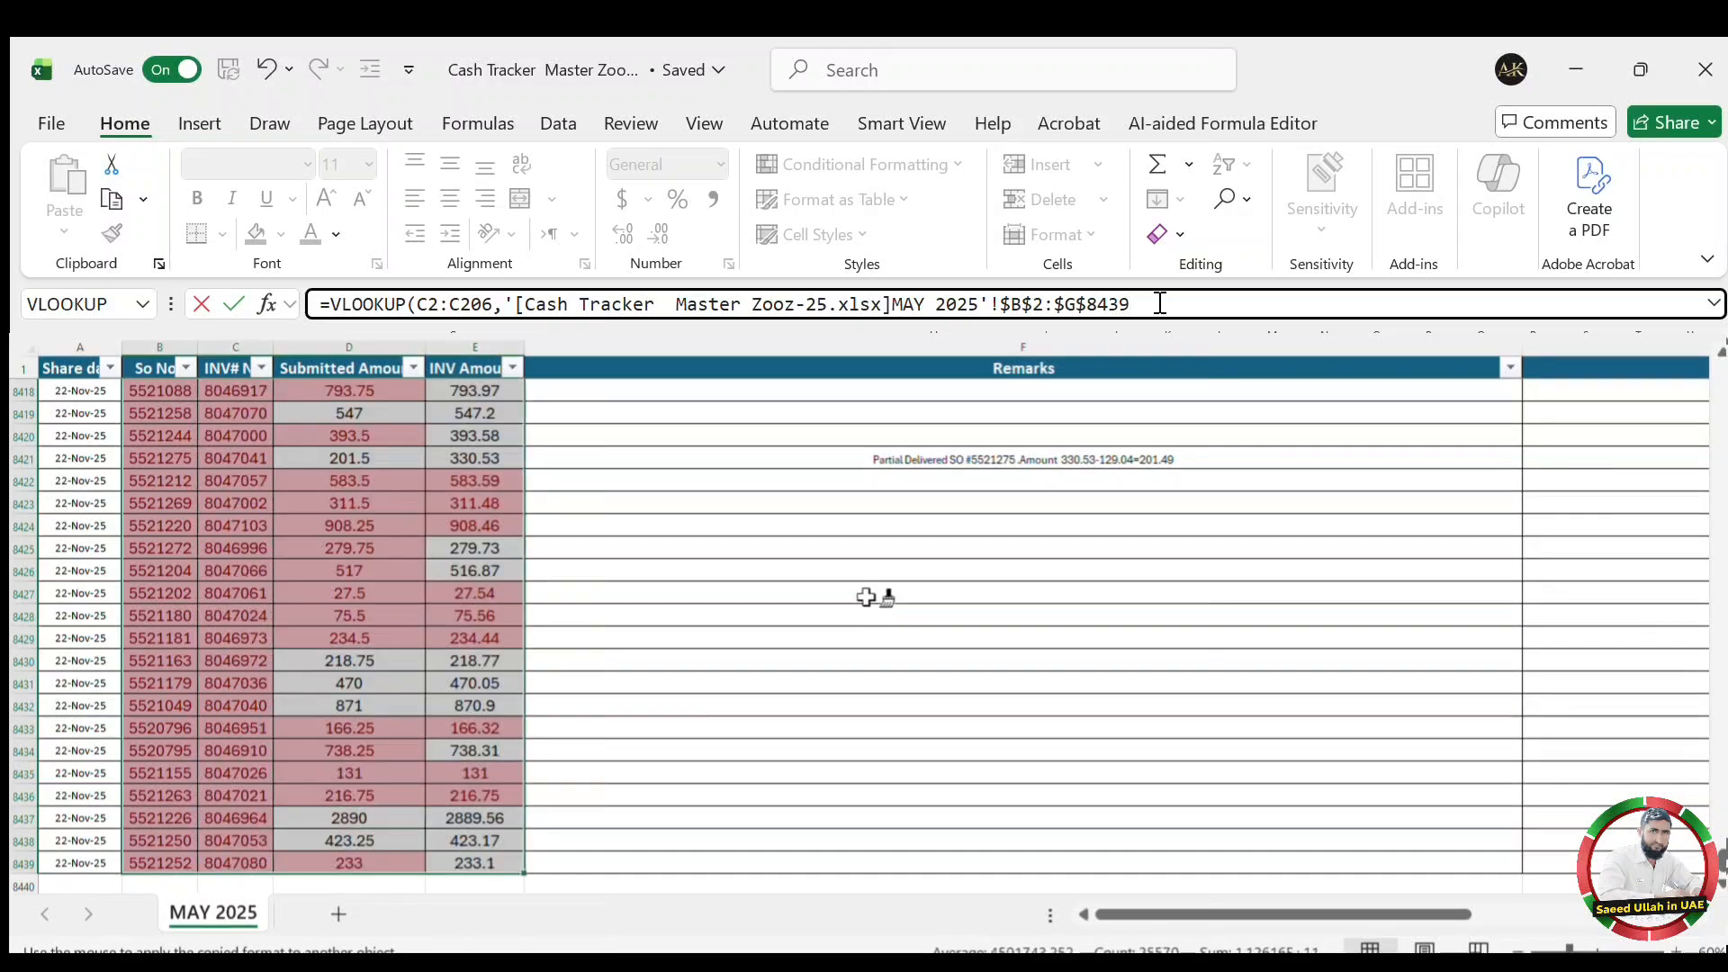
key("shift+Right")
key("shift+Right")
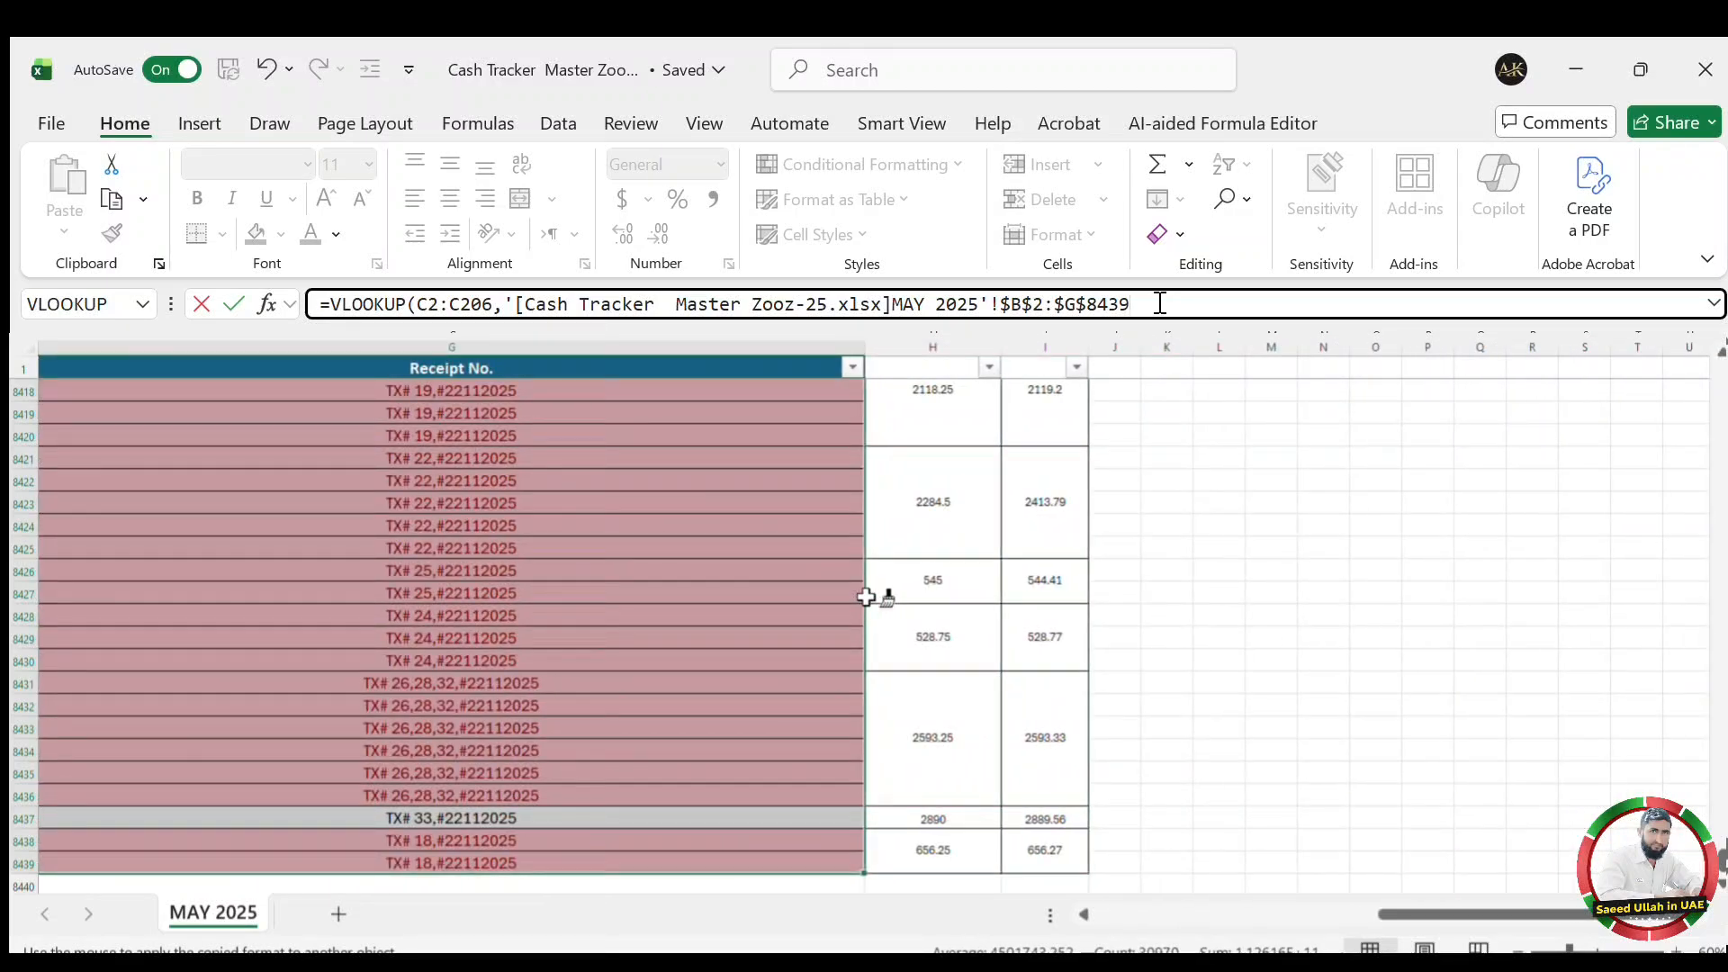
type(",")
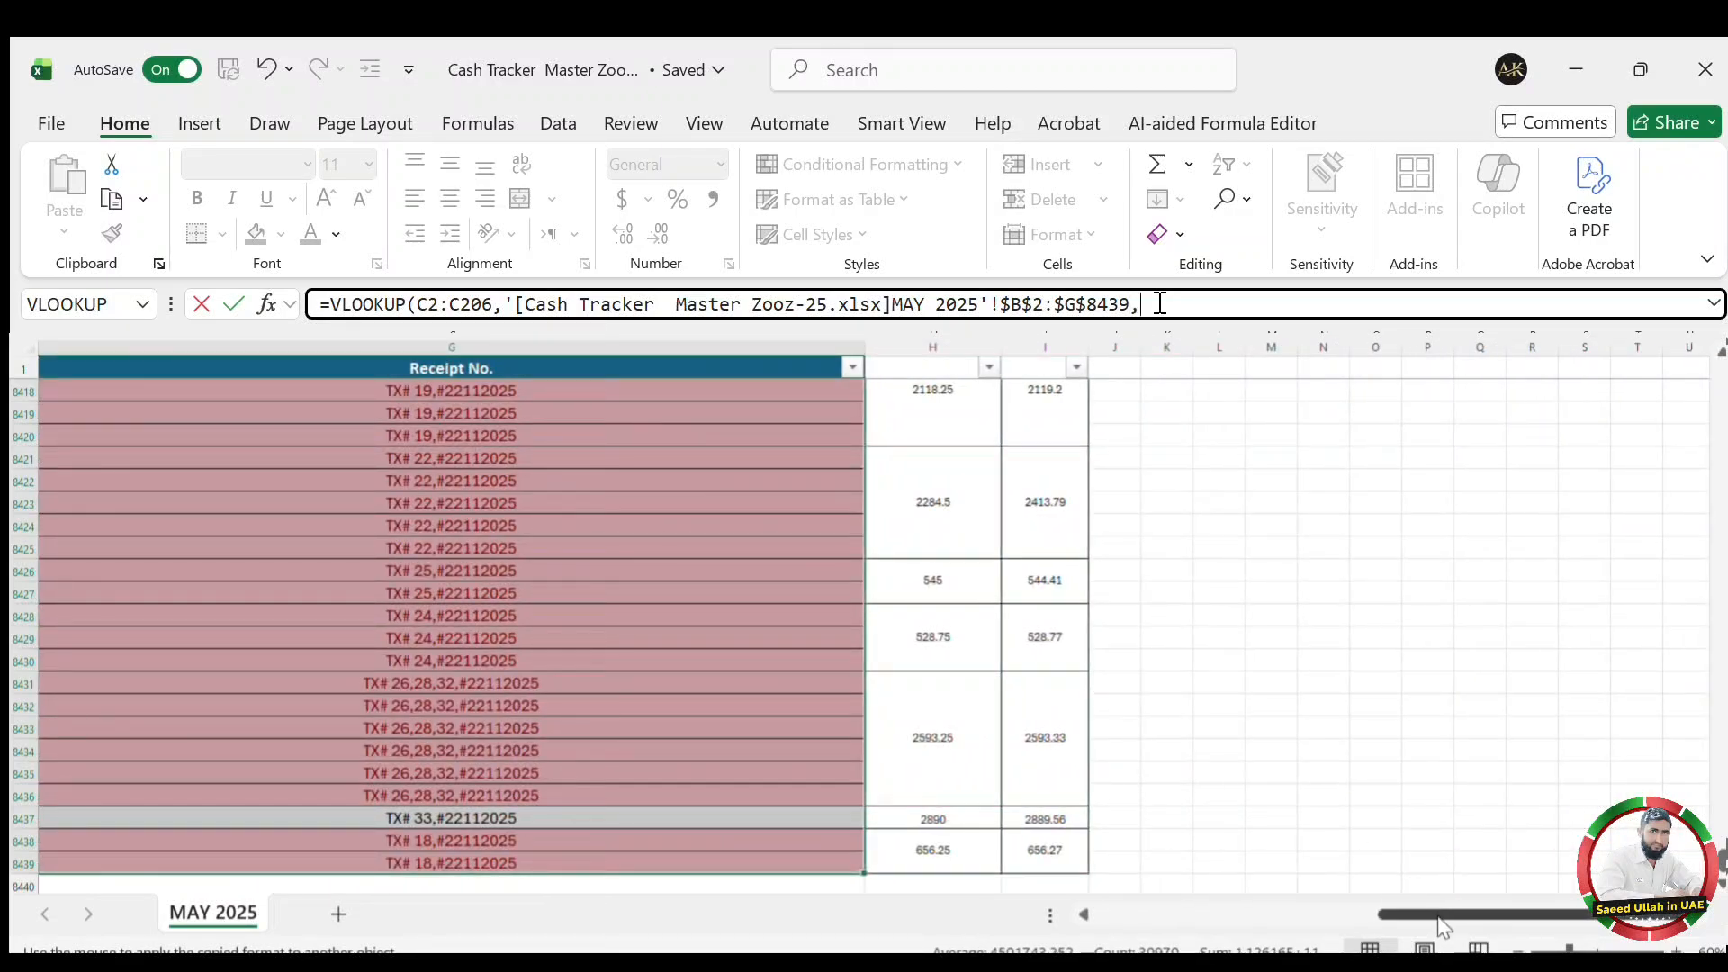
- Set the VLOOKUP column index number to 6 to return the Receipt No. column
left_click_drag(1429, 915, 972, 896)
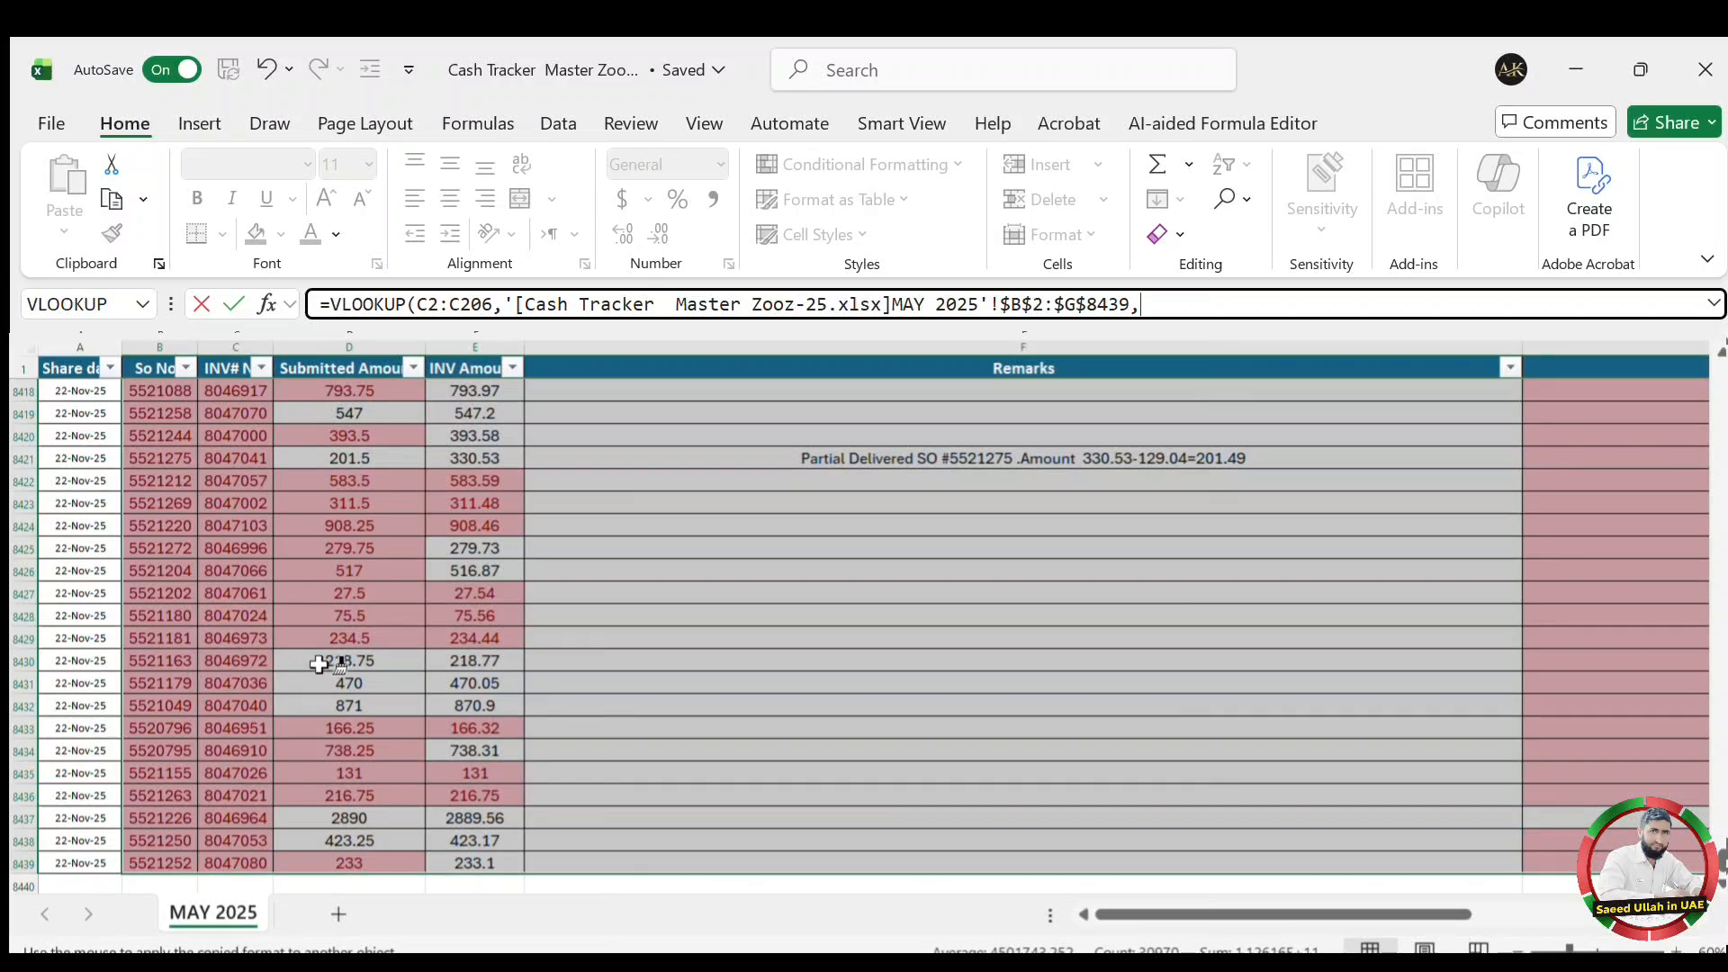
left_click(148, 612)
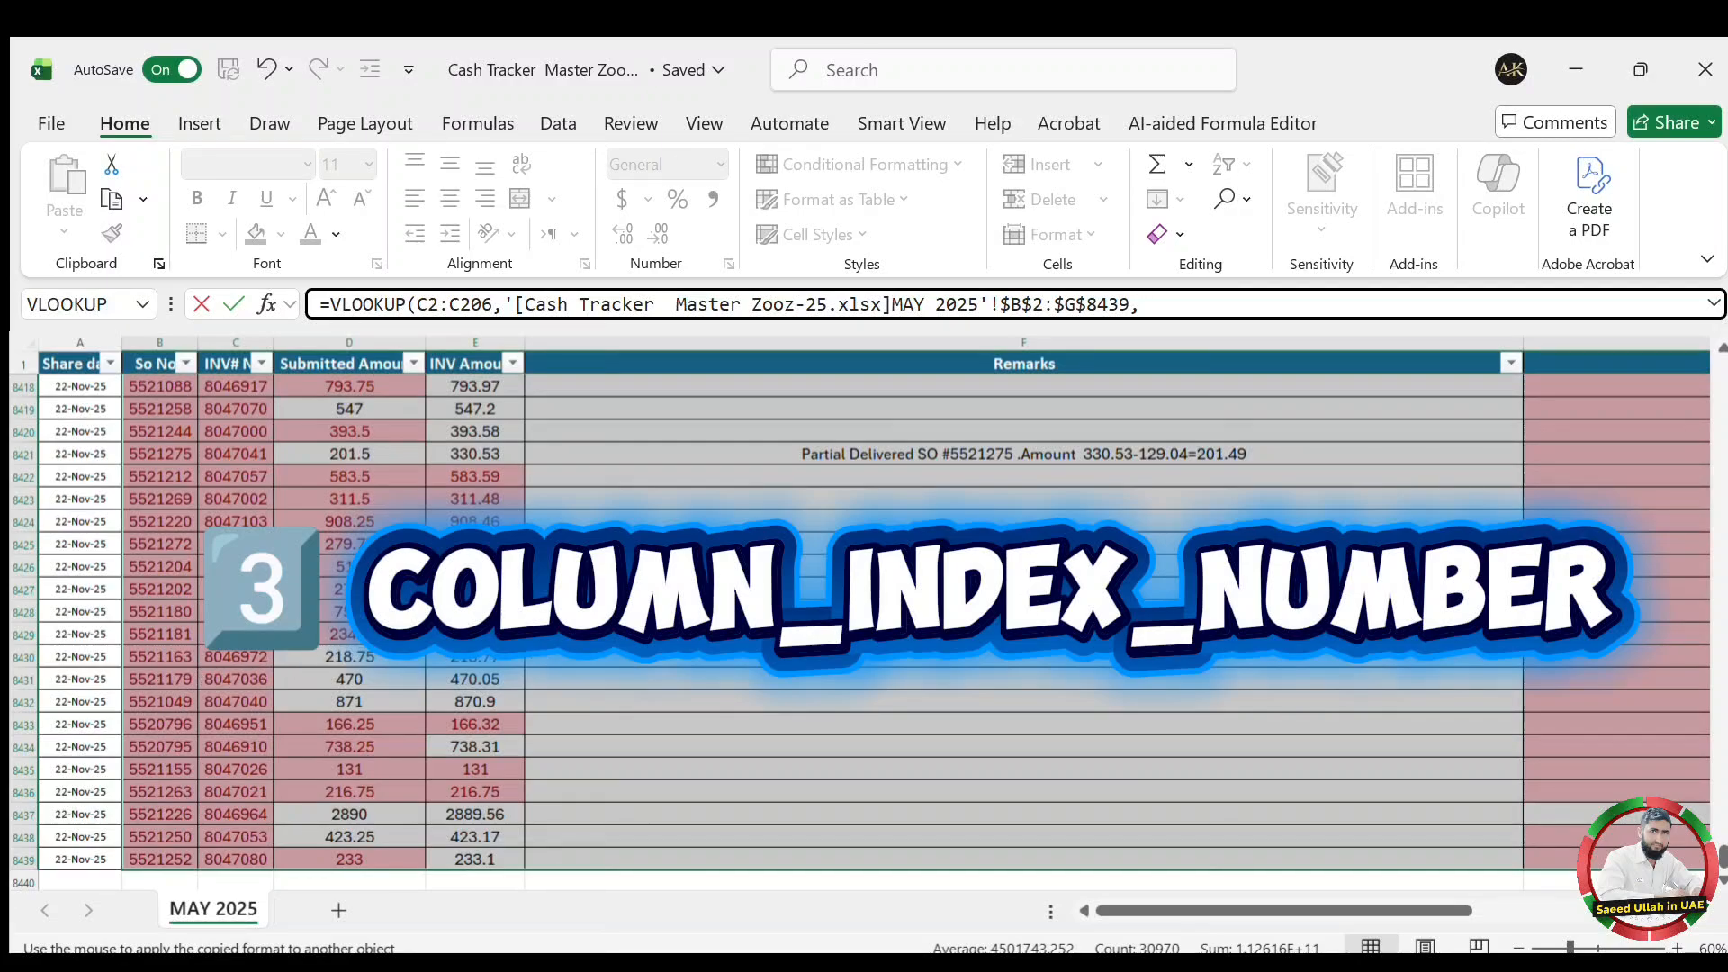
left_click_drag(1155, 902, 1285, 902)
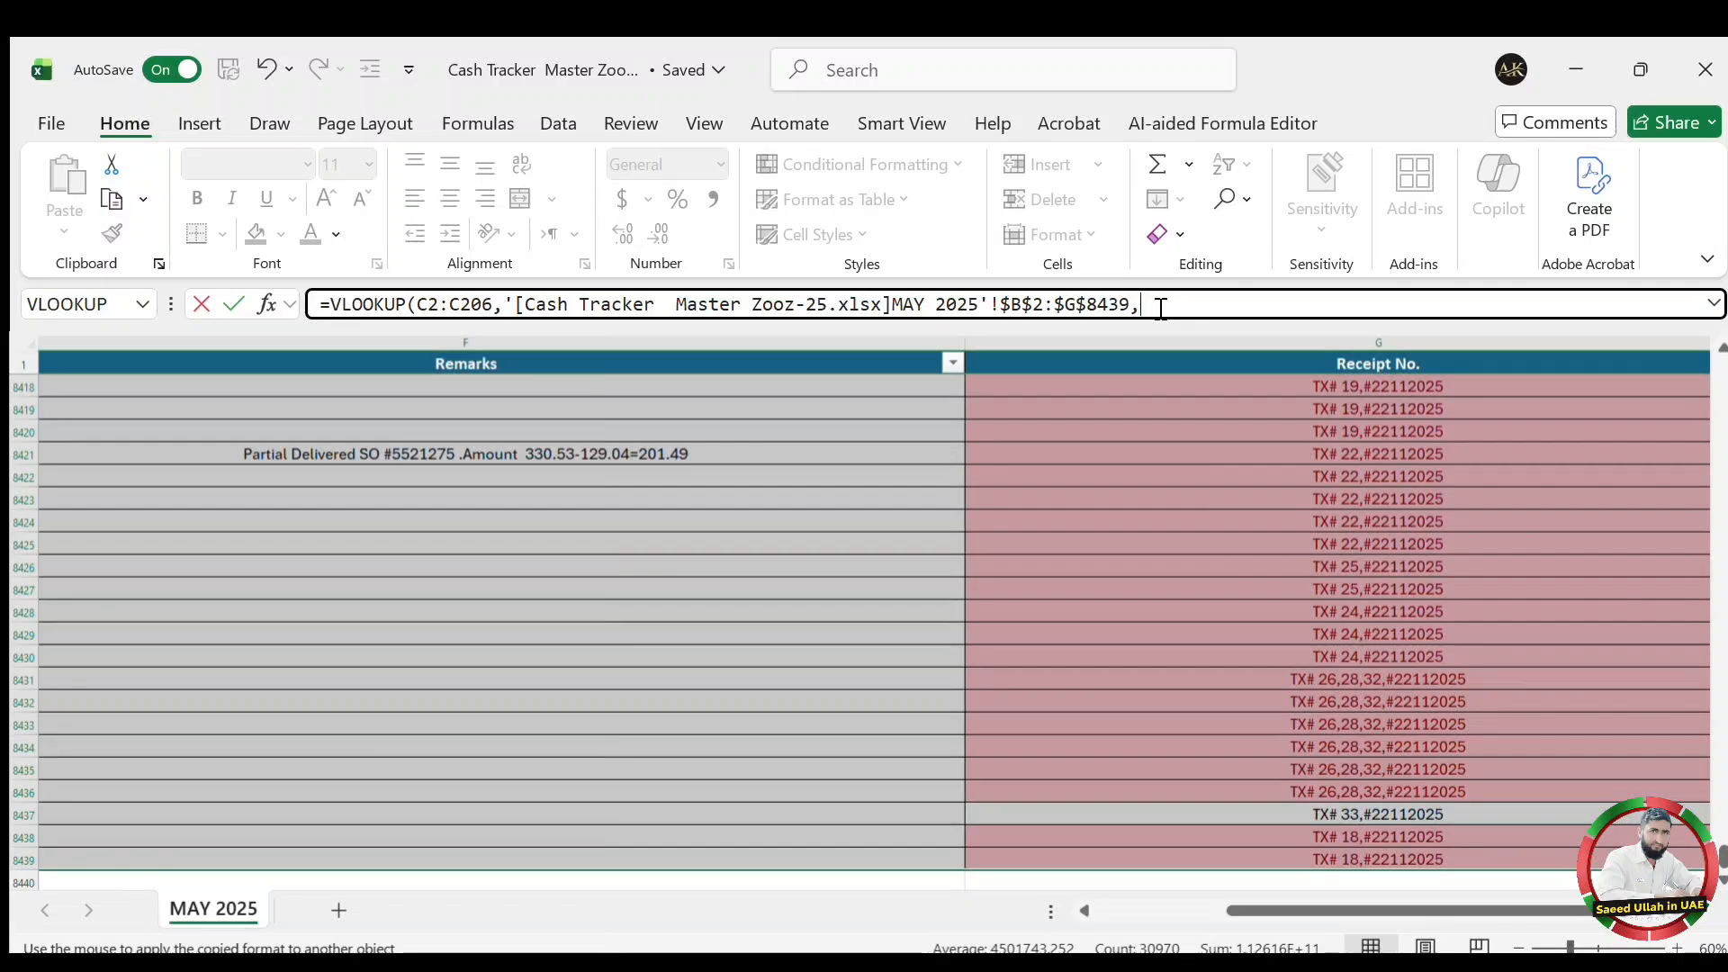
type("6")
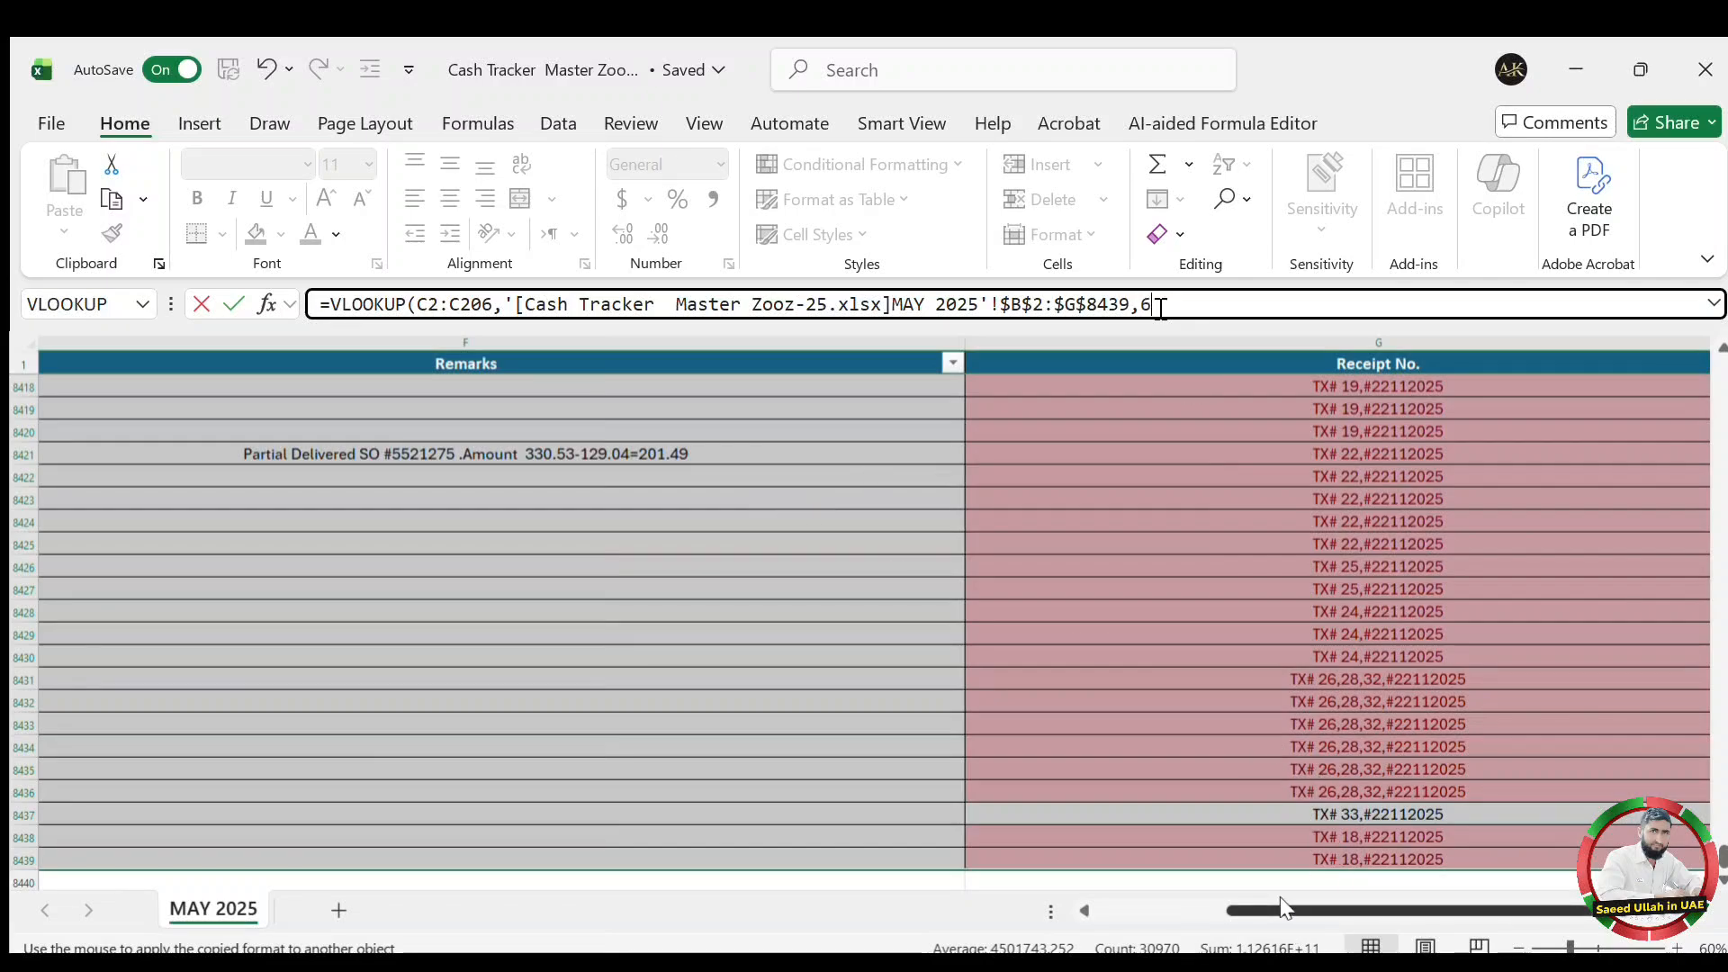
left_click_drag(1285, 907, 937, 868)
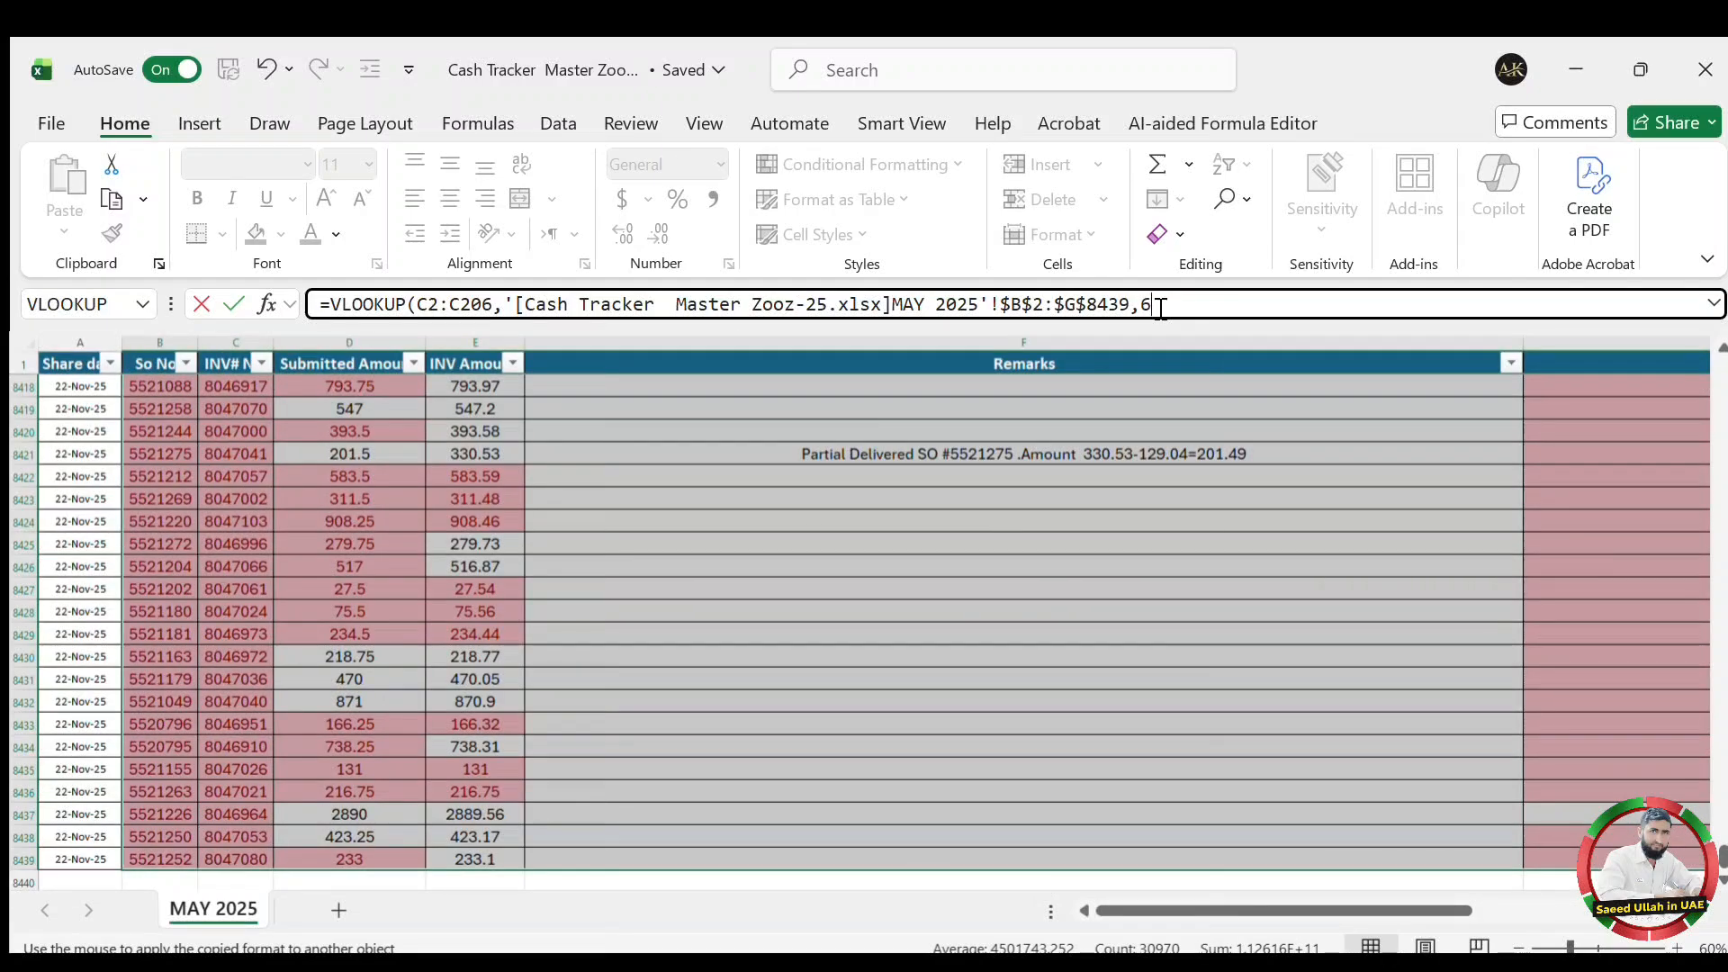
key("BackSpace")
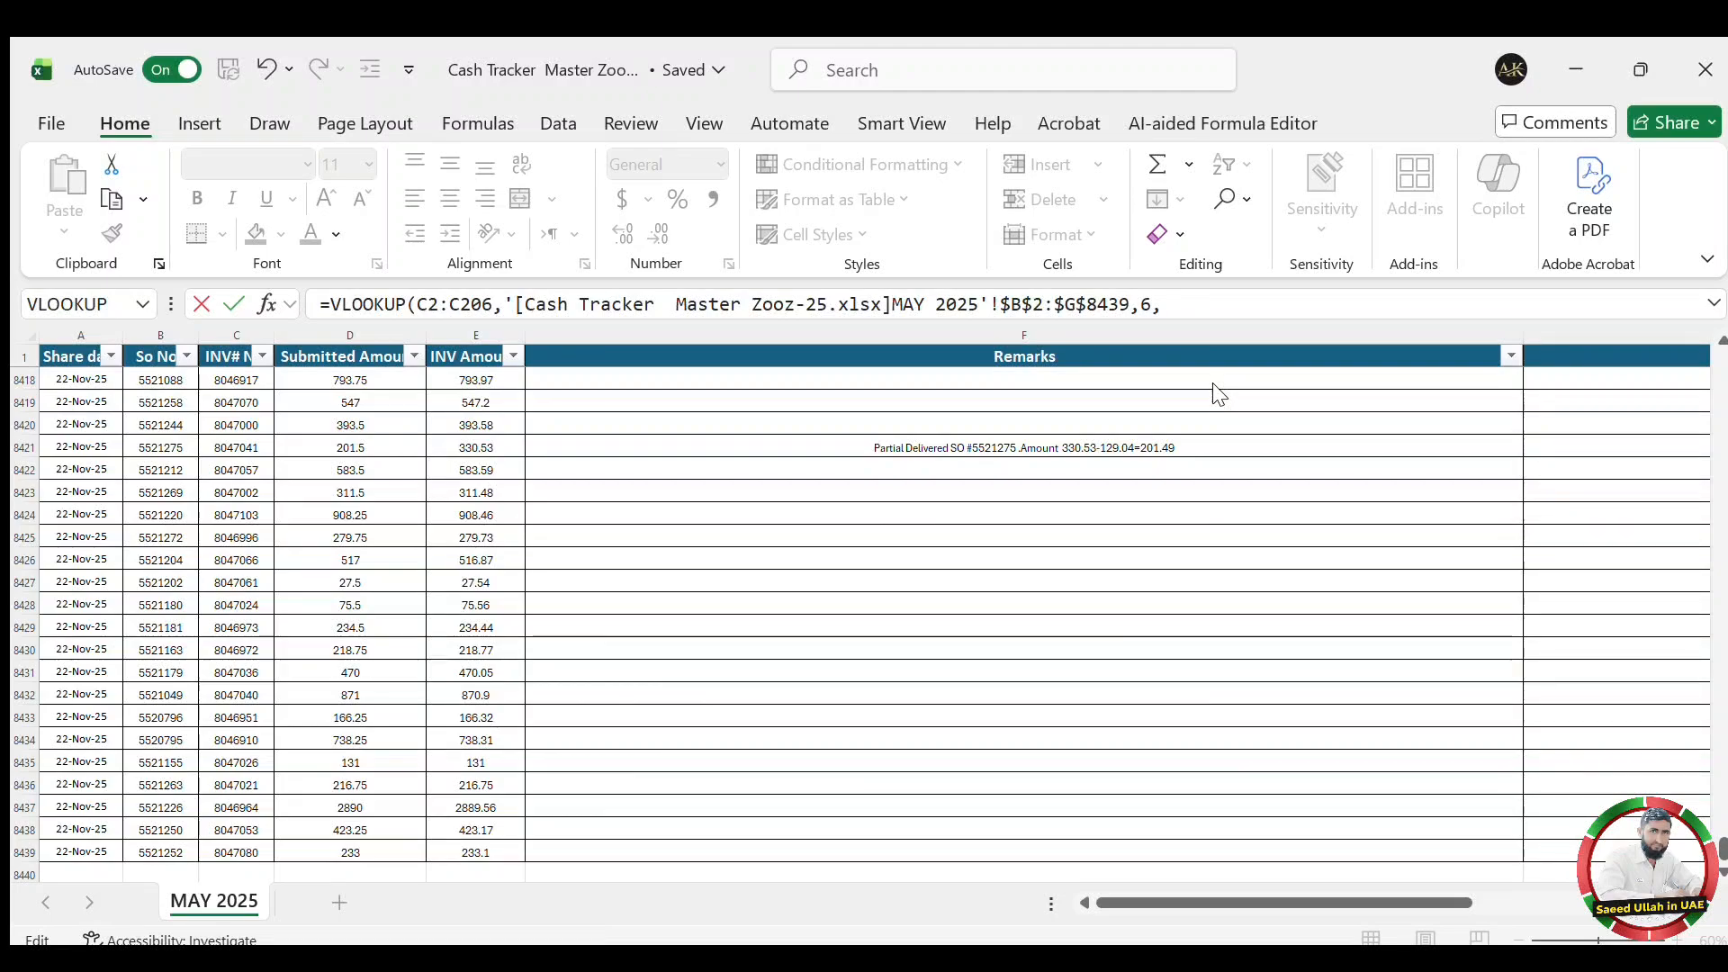
key("BackSpace")
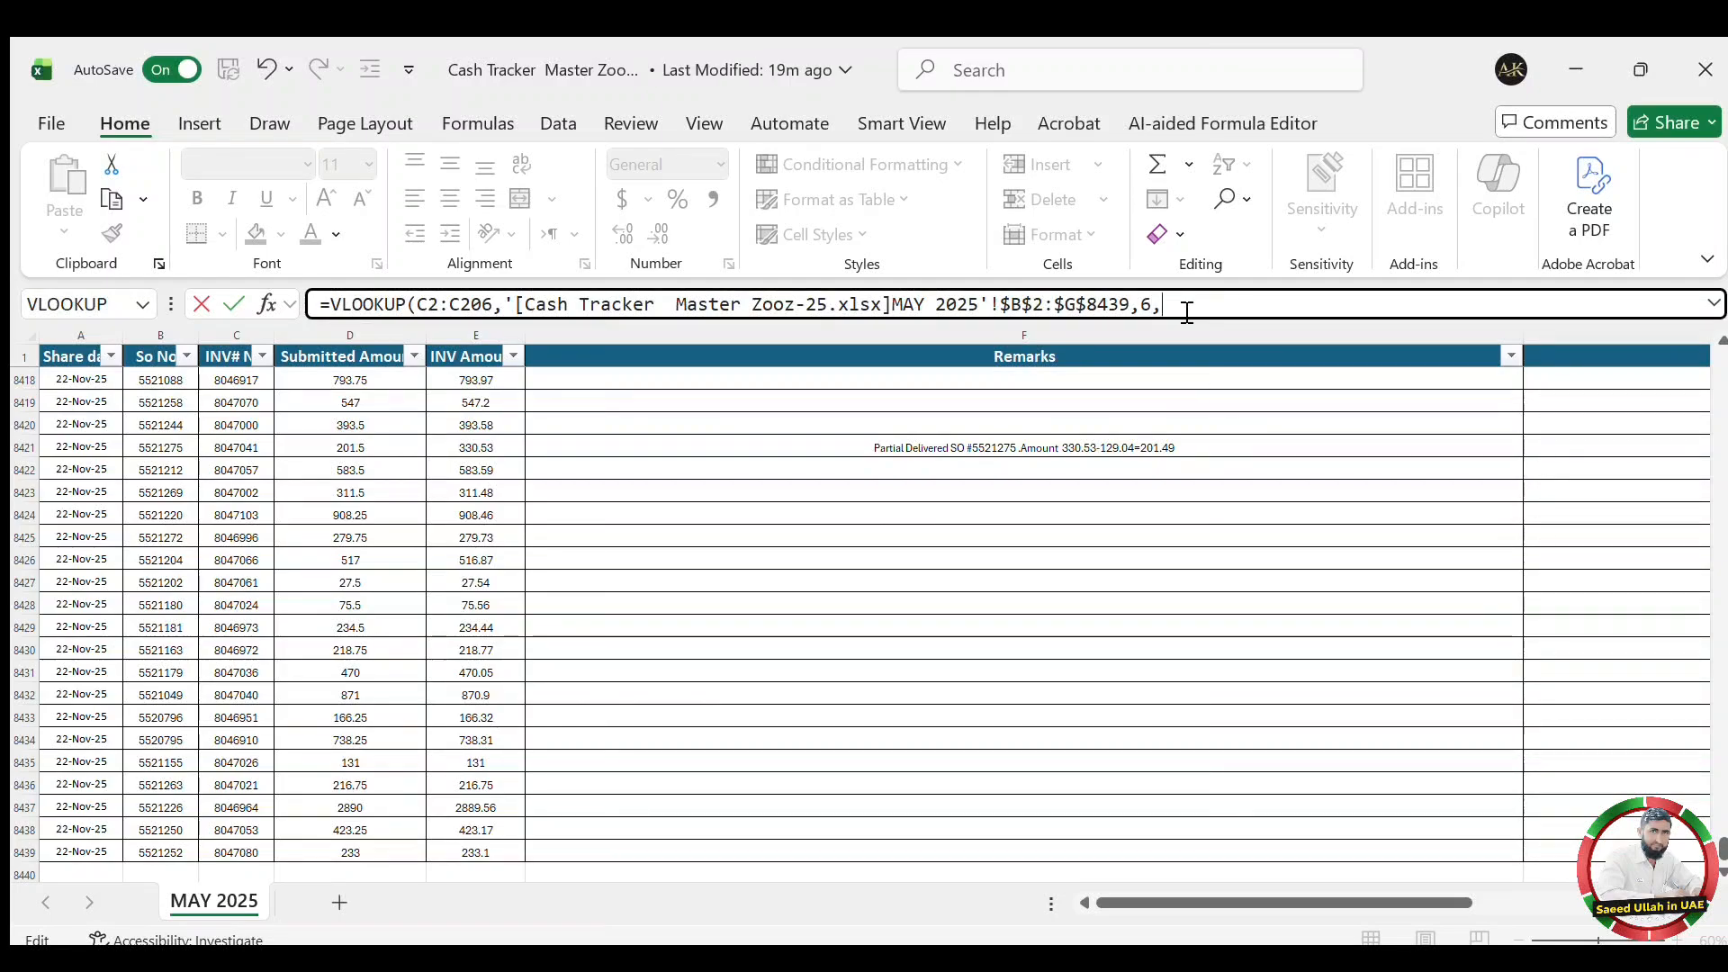
- Set the match type to exact with 0, complete the VLOOKUP formula and review the returned receipt numbers in the Remarks column
type("o")
type("0")
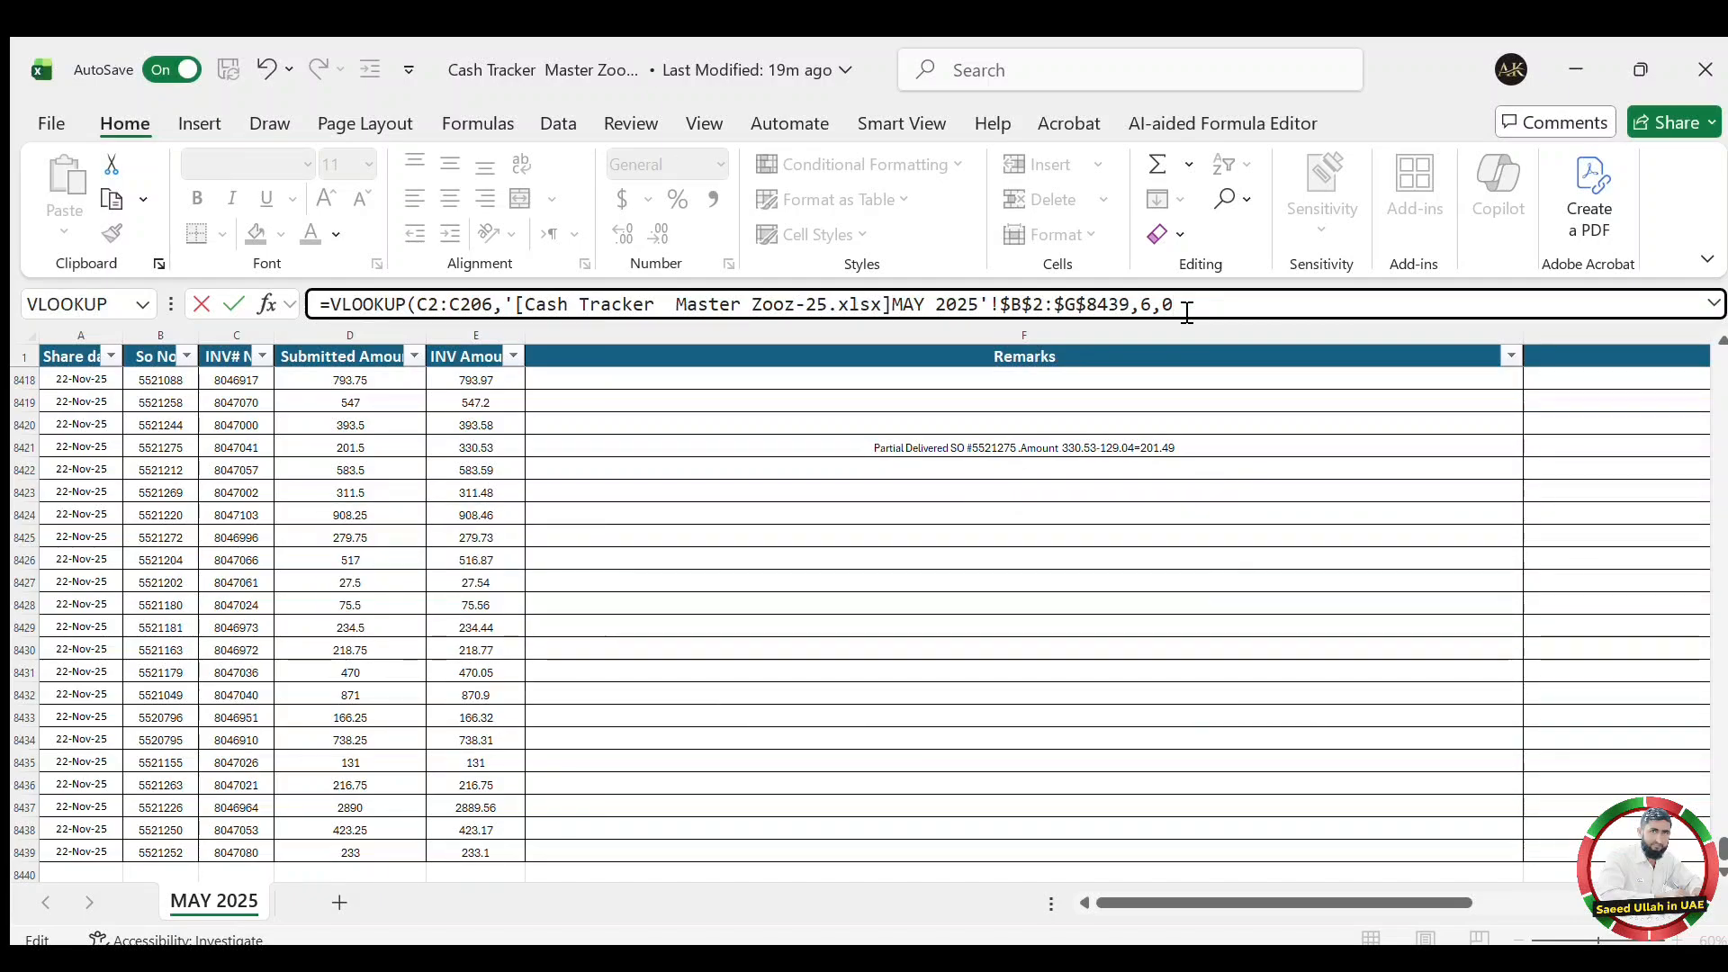
key("BackSpace")
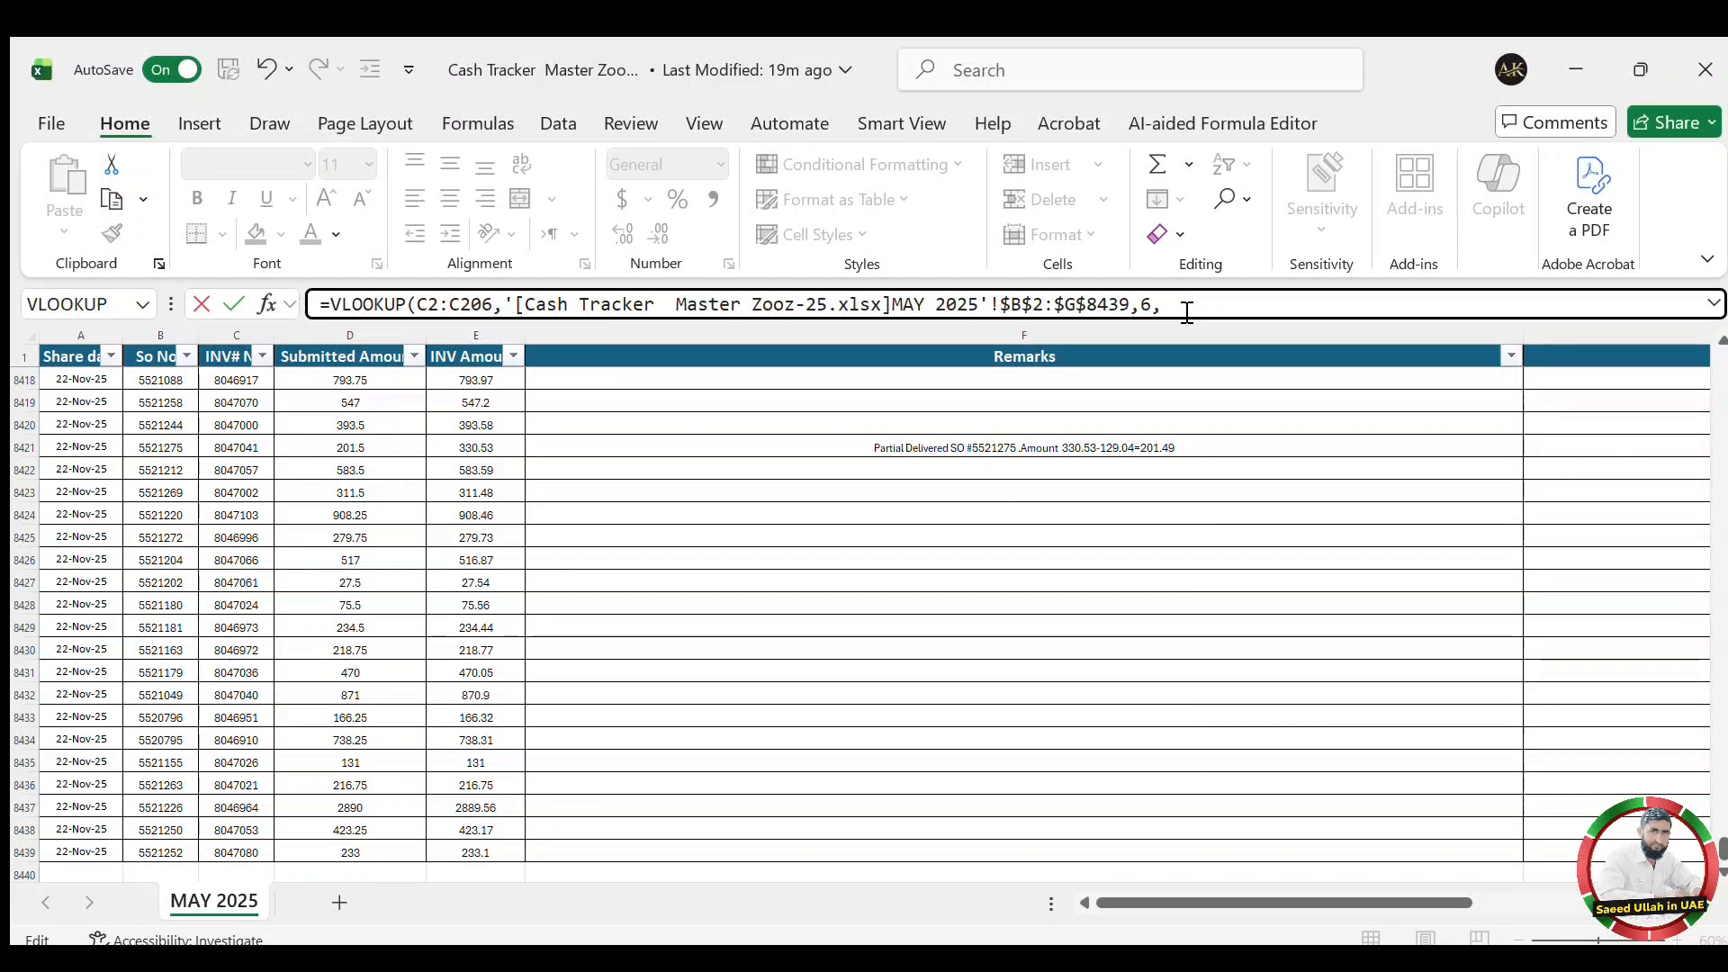
type("0")
key("Return")
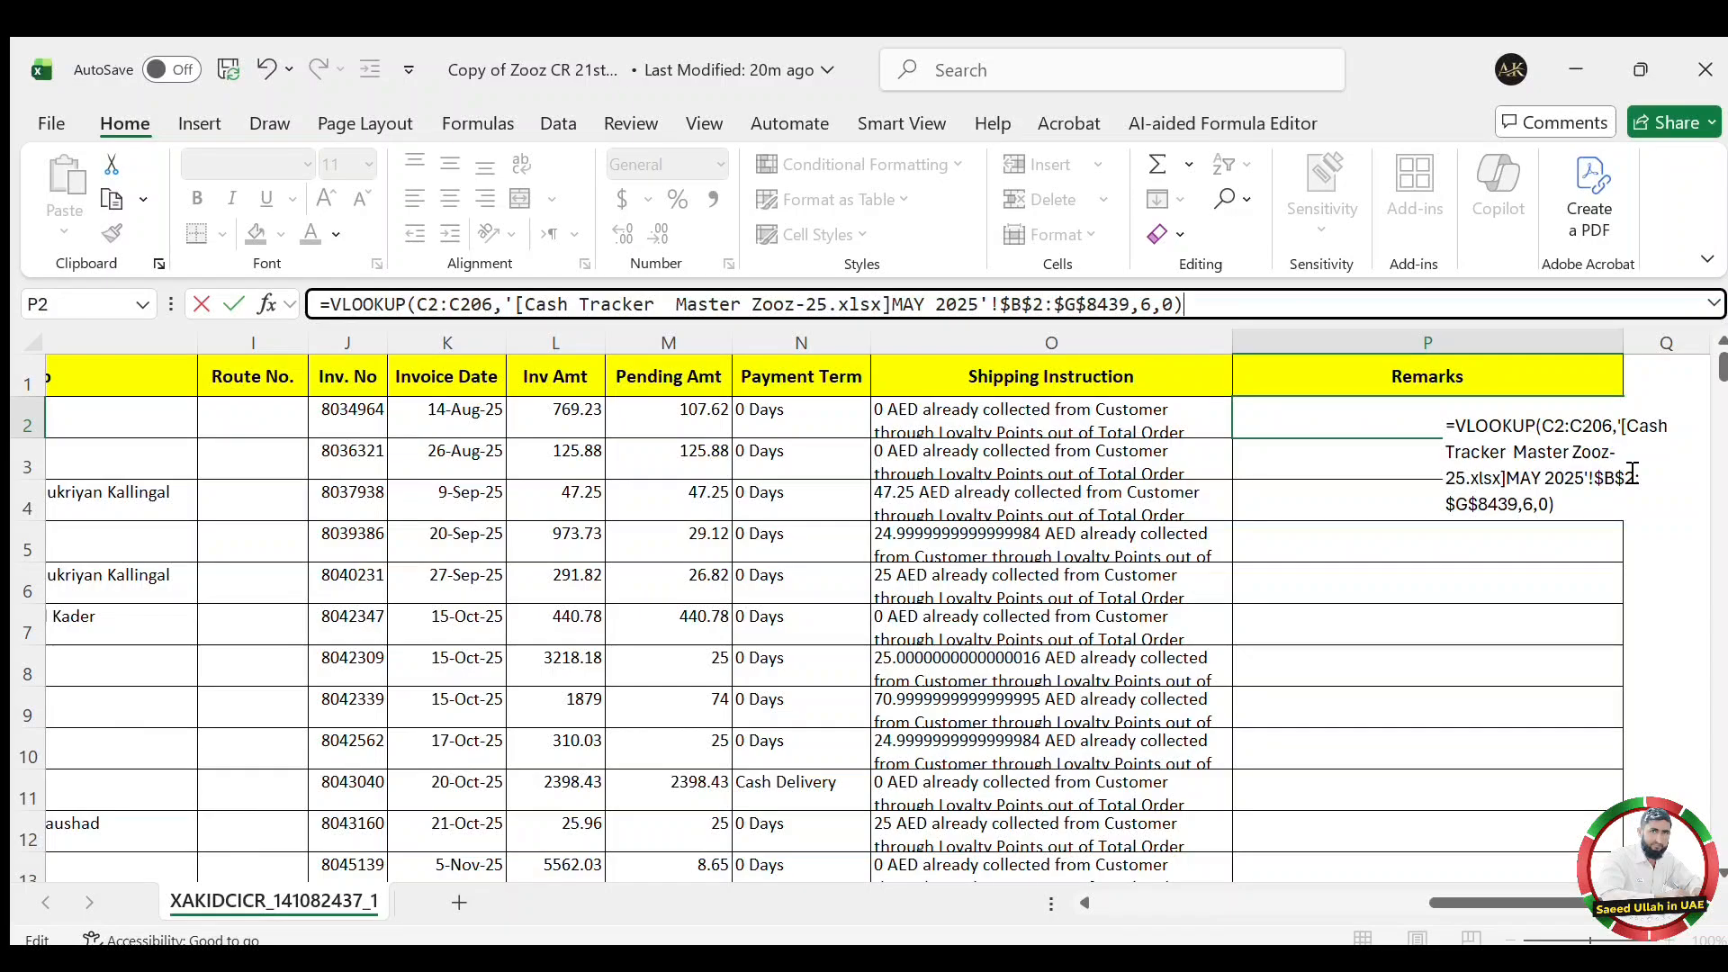
key("Return")
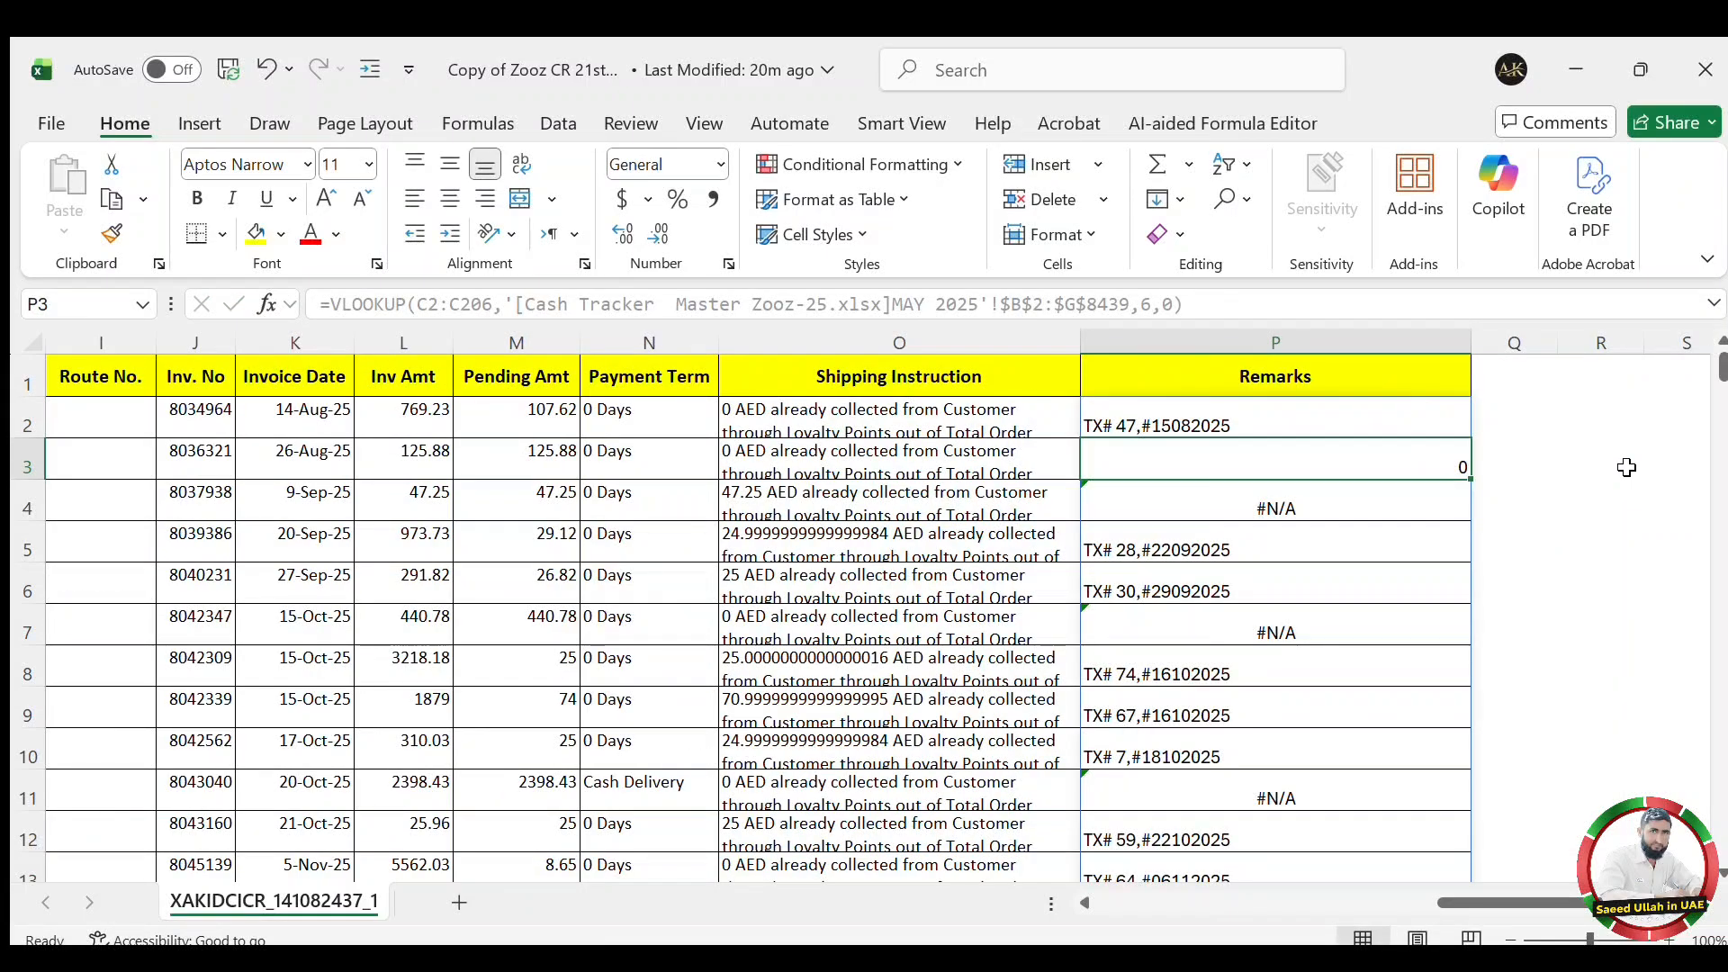
left_click_drag(1722, 359, 1724, 636)
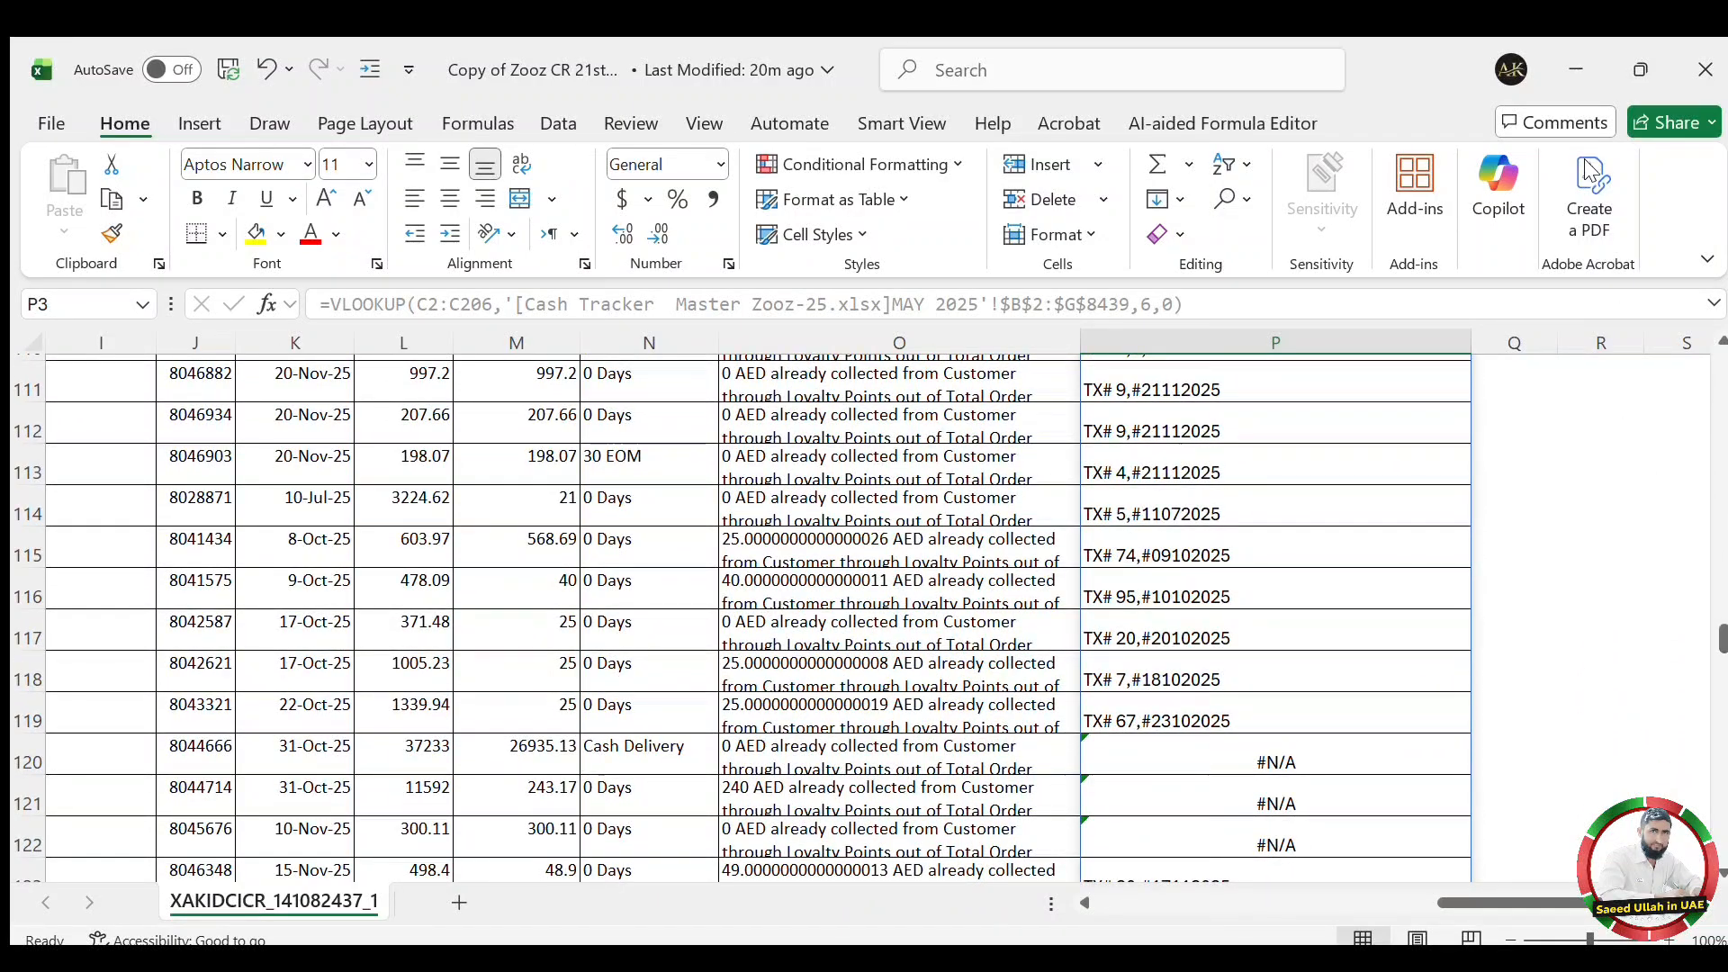